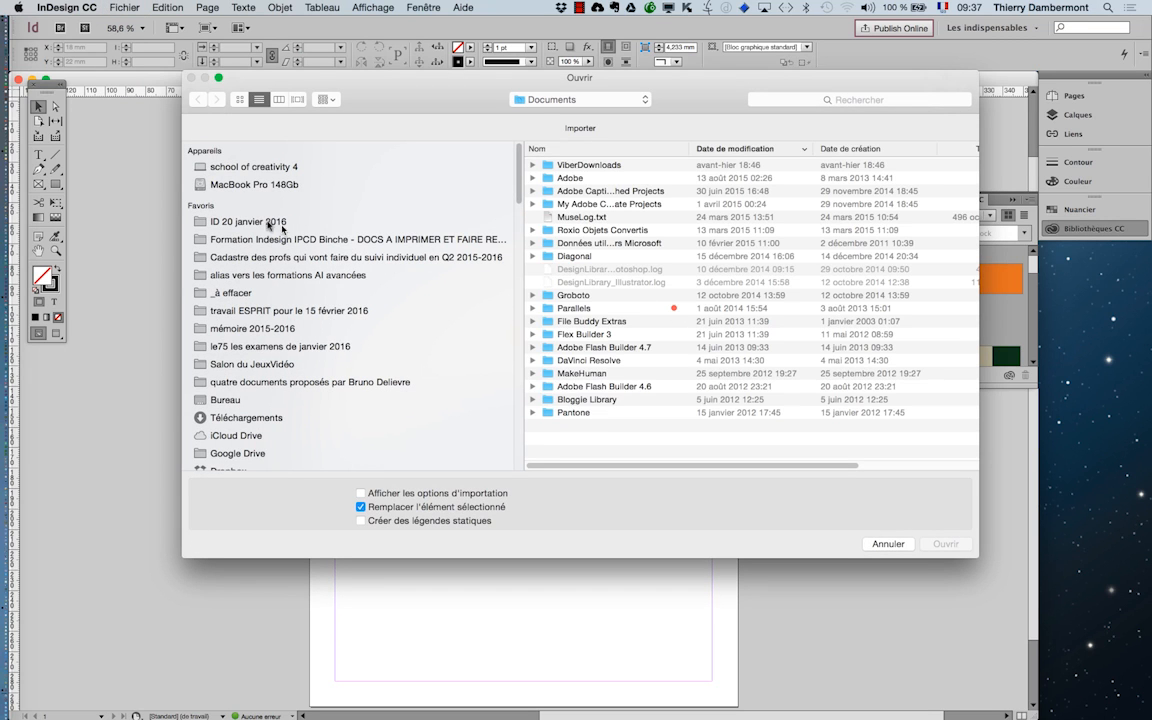
- Load all five images from the "ID 20 janvier 2016" folder for placement in the document
left_click(258, 222)
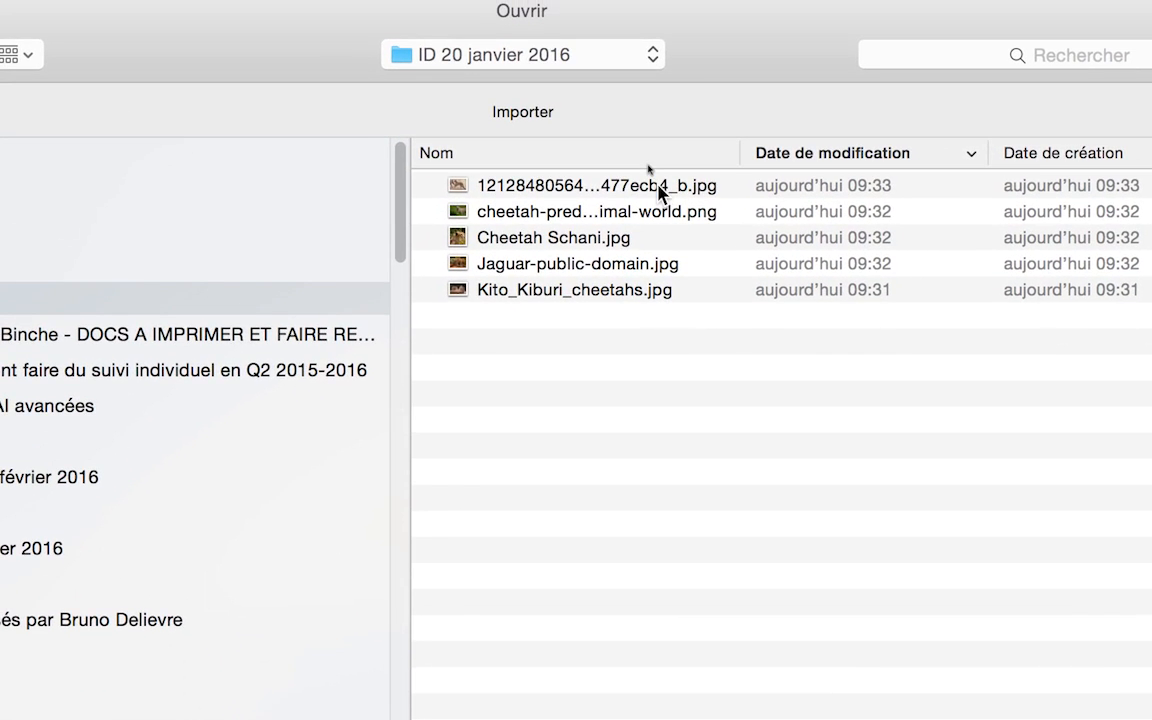
left_click(648, 165)
left_click(637, 290, "shift")
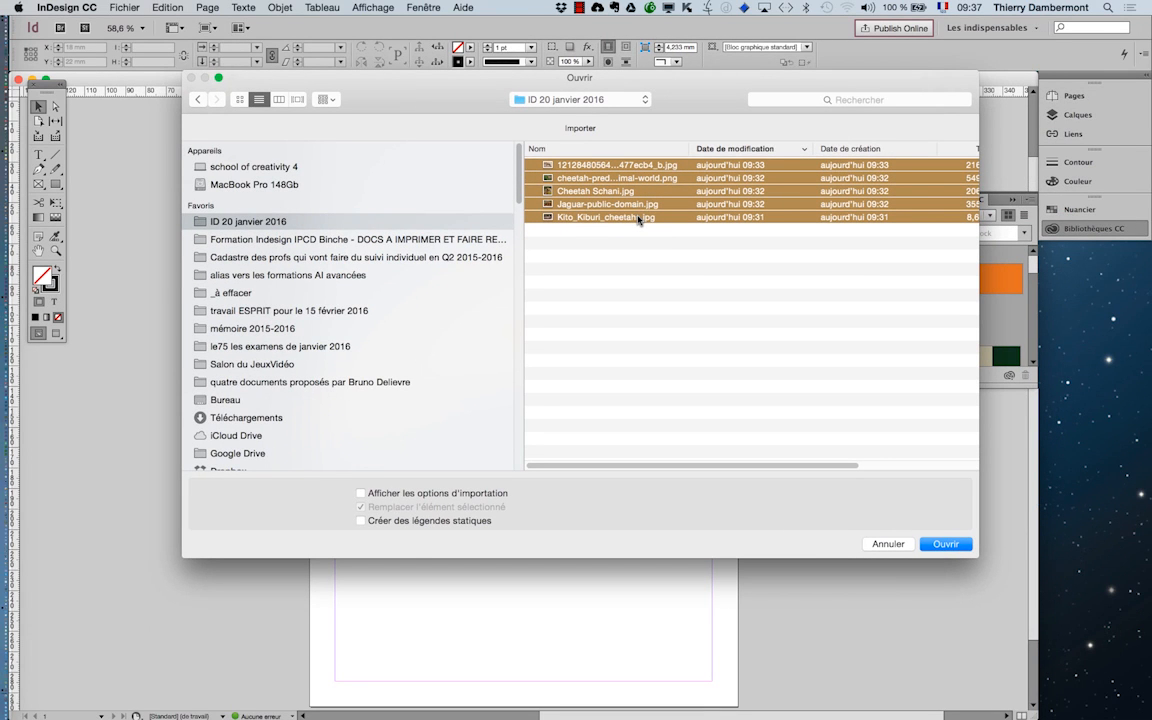
left_click(931, 545)
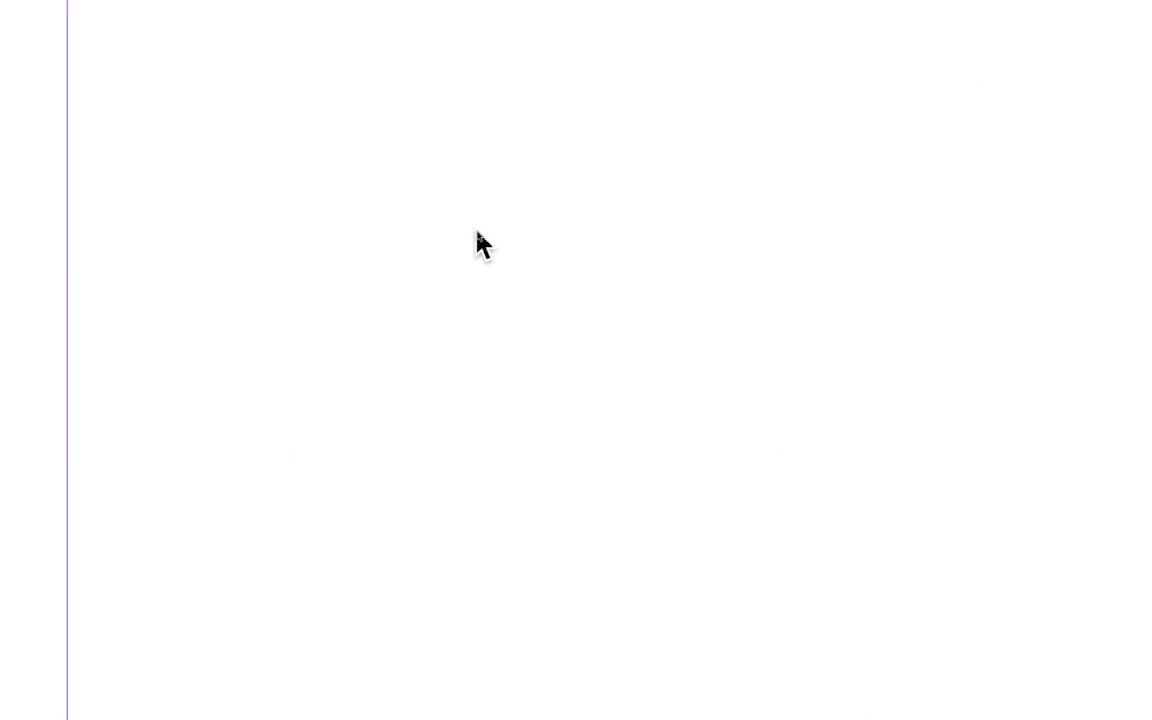
left_click(477, 231)
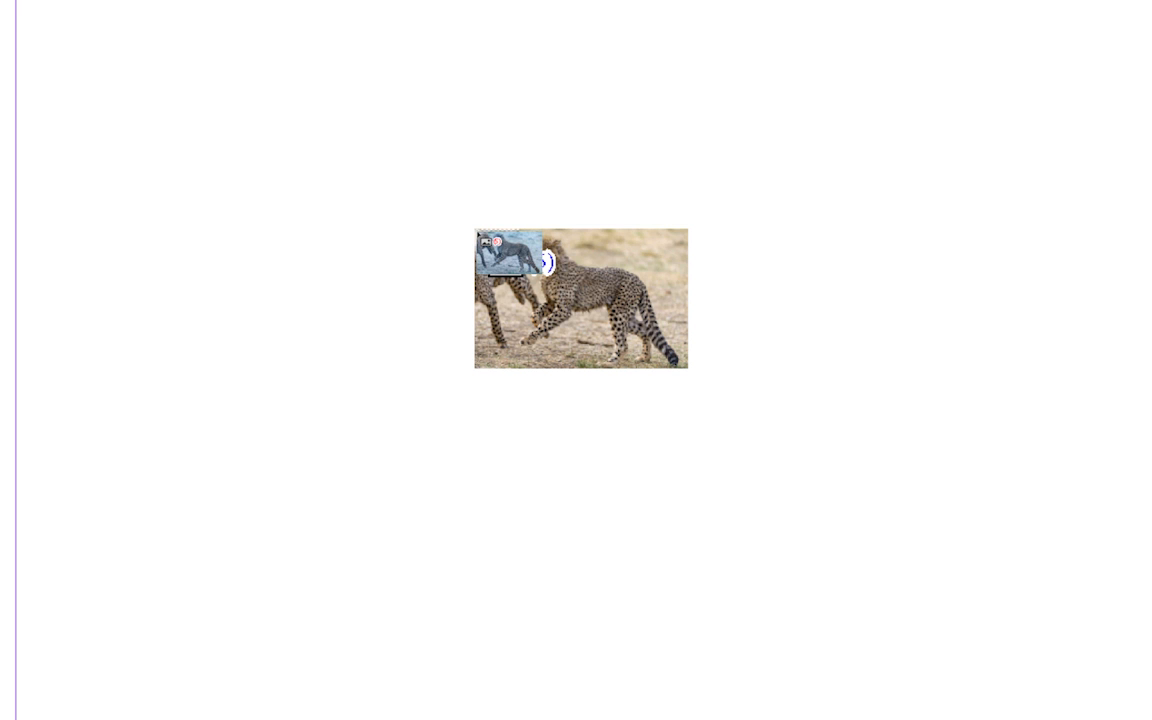
key("super+z")
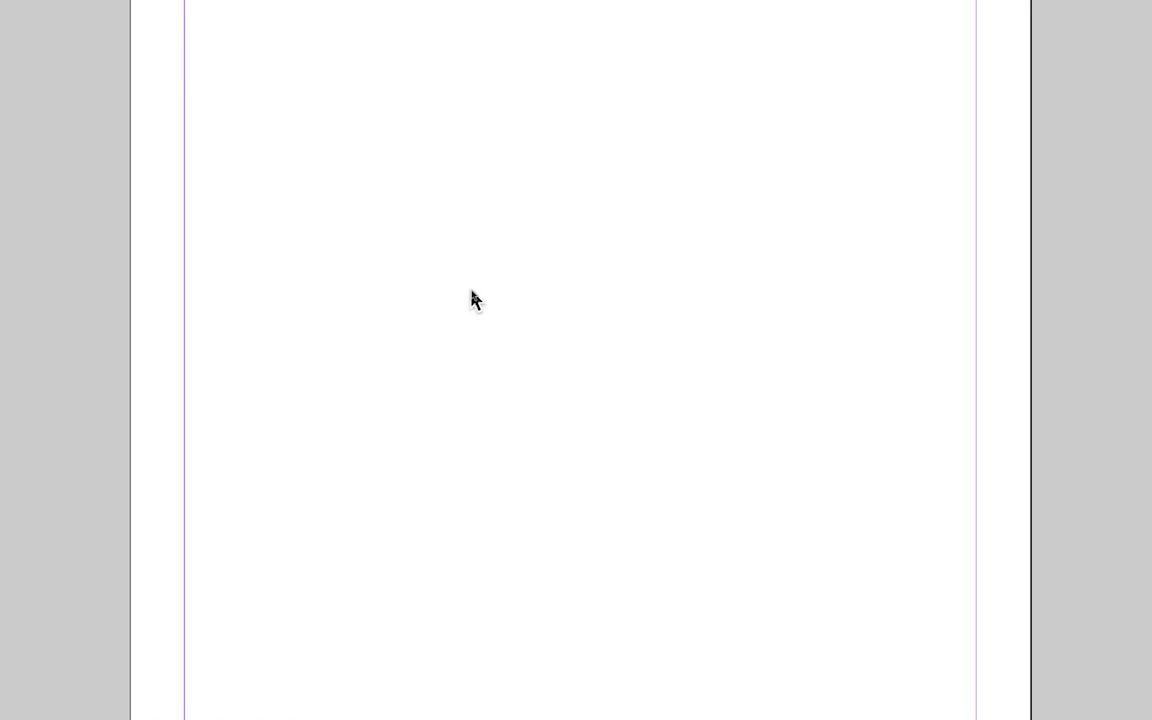
left_click(472, 292)
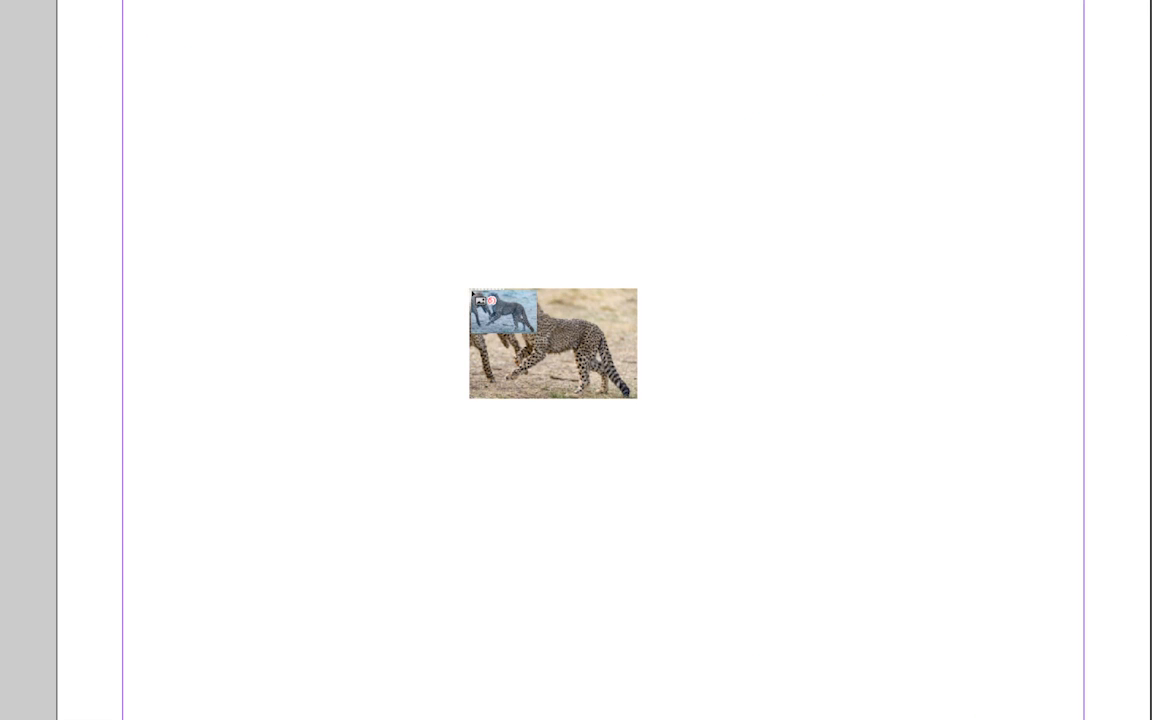
key("super+z")
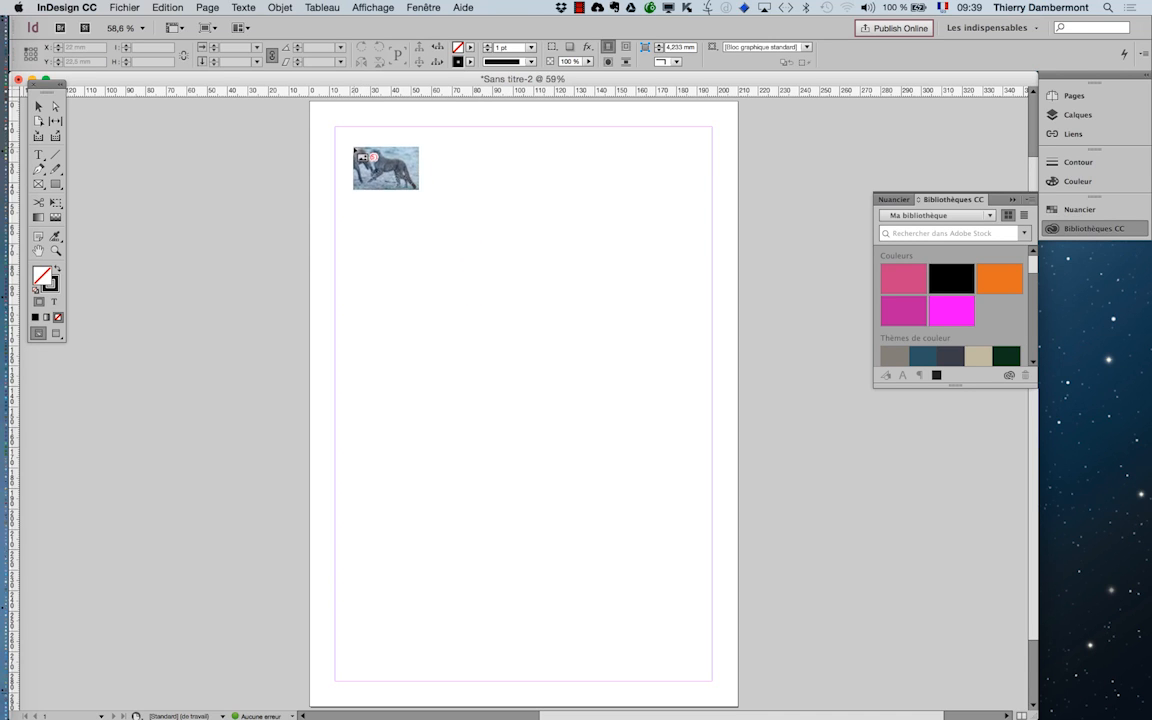
- Place the running cheetah image across the page's upper part and the cheetah profile portrait below it, about 77 mm wide
left_click_drag(353, 148, 554, 284)
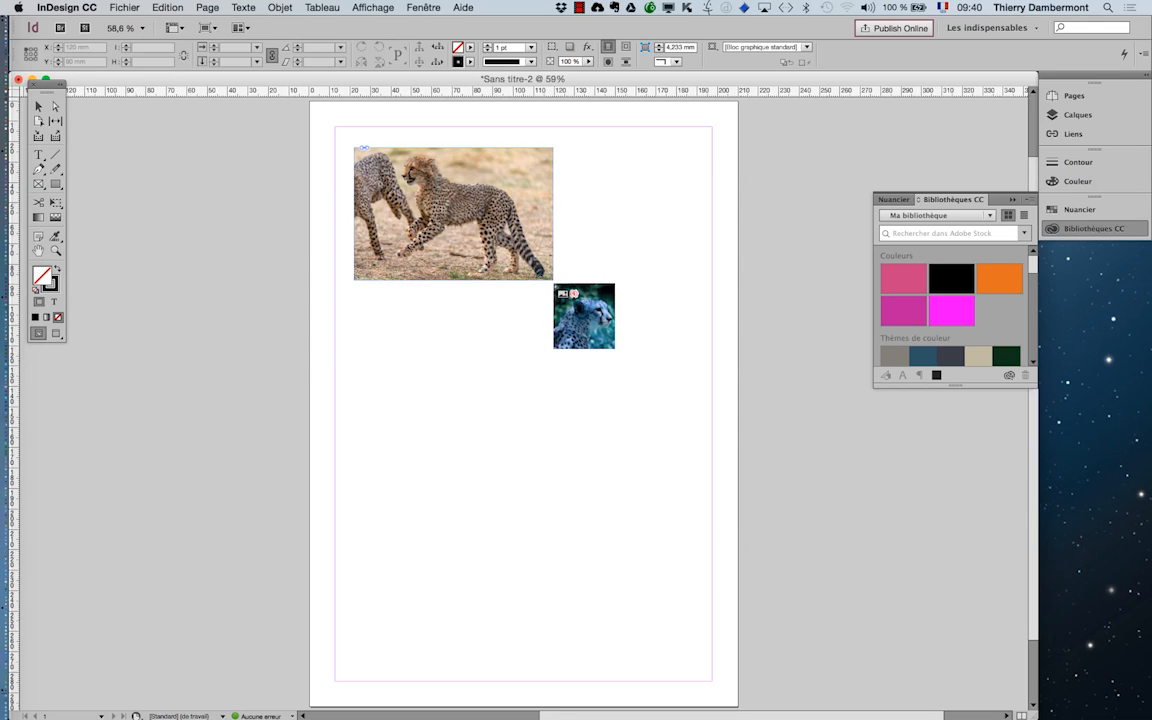
left_click_drag(584, 316, 625, 417)
key("super+z")
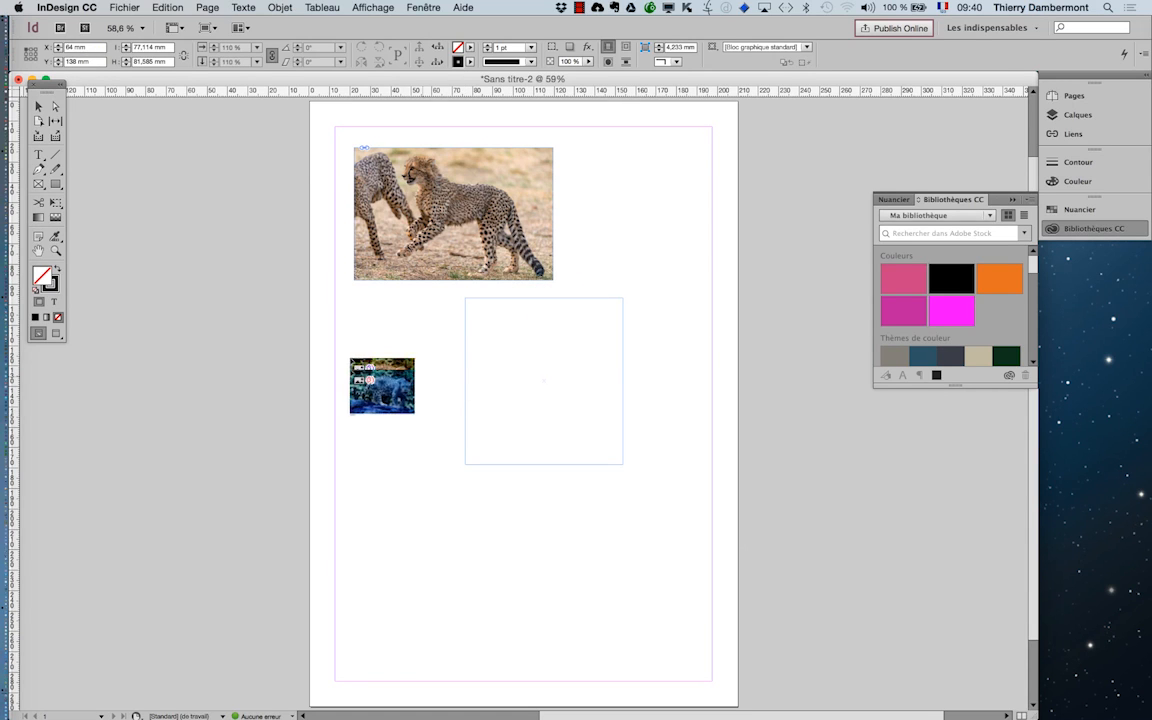
- Place the jaguar about 51 mm wide, the two resting cheetahs about 72 mm wide and the standing cheetah about 50 mm wide
left_click_drag(352, 343, 401, 416)
left_click_drag(427, 495, 570, 607)
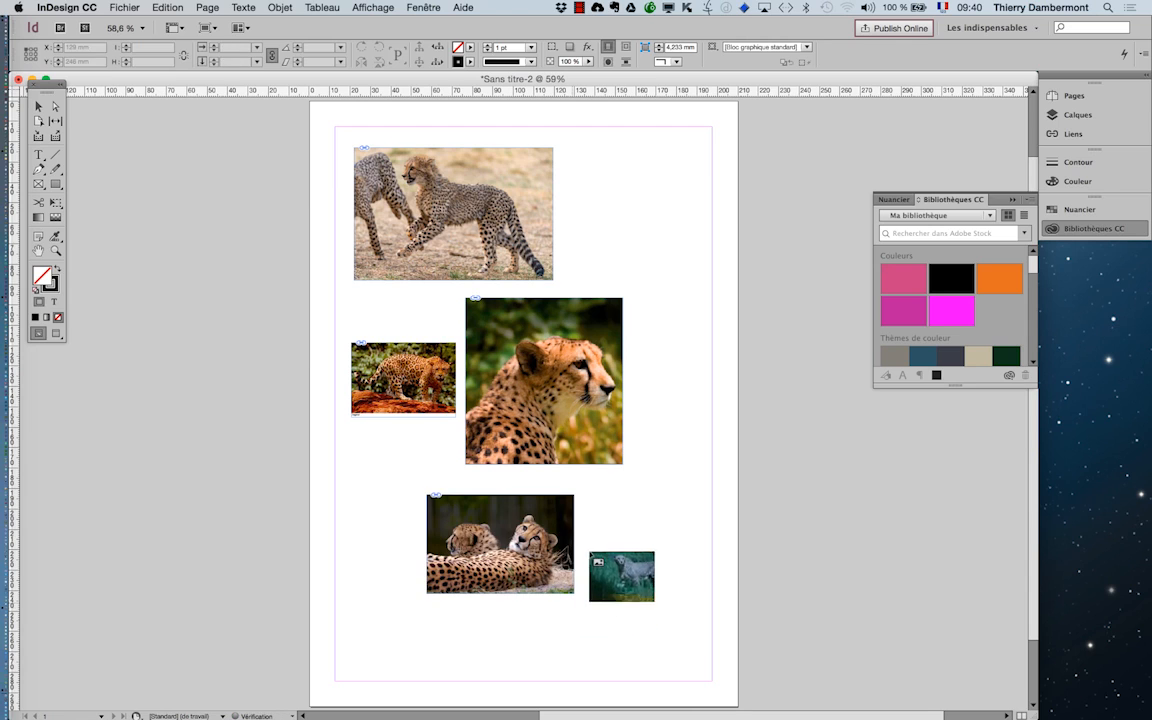
left_click_drag(595, 519, 695, 583)
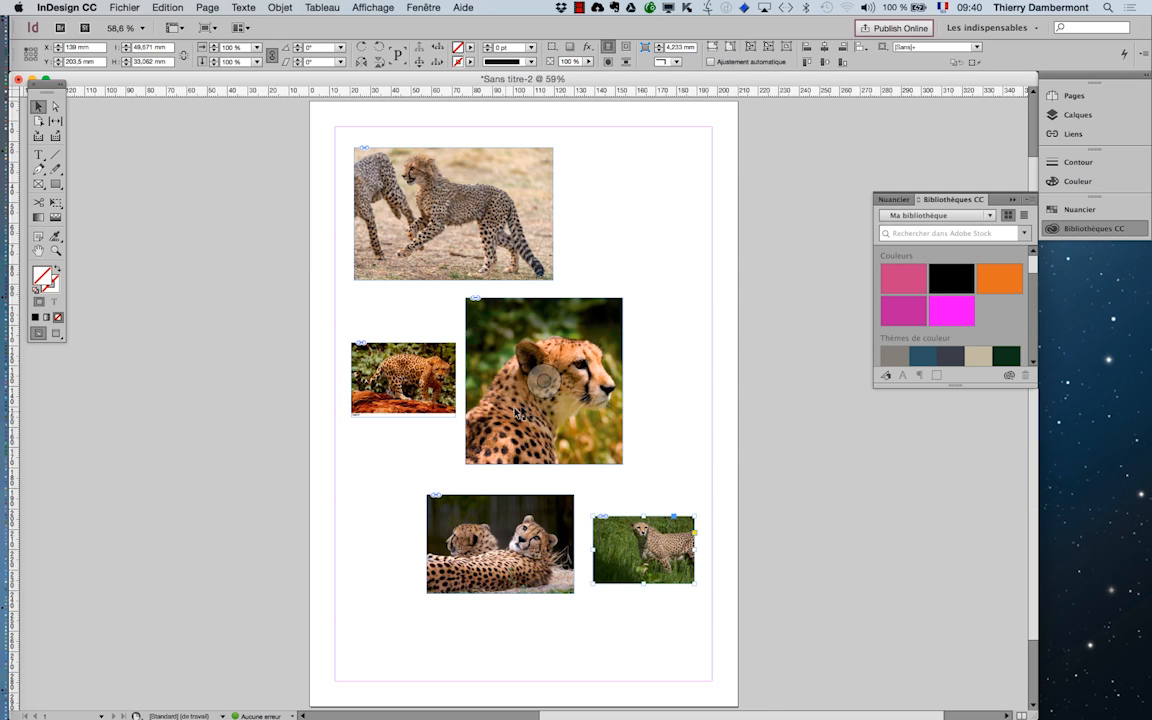
- Move the profile portrait over the page's right edge and stack the jaguar and standing cheetah images left-aligned under the running cheetah
left_click_drag(516, 343, 694, 280)
left_click_drag(378, 361, 382, 306)
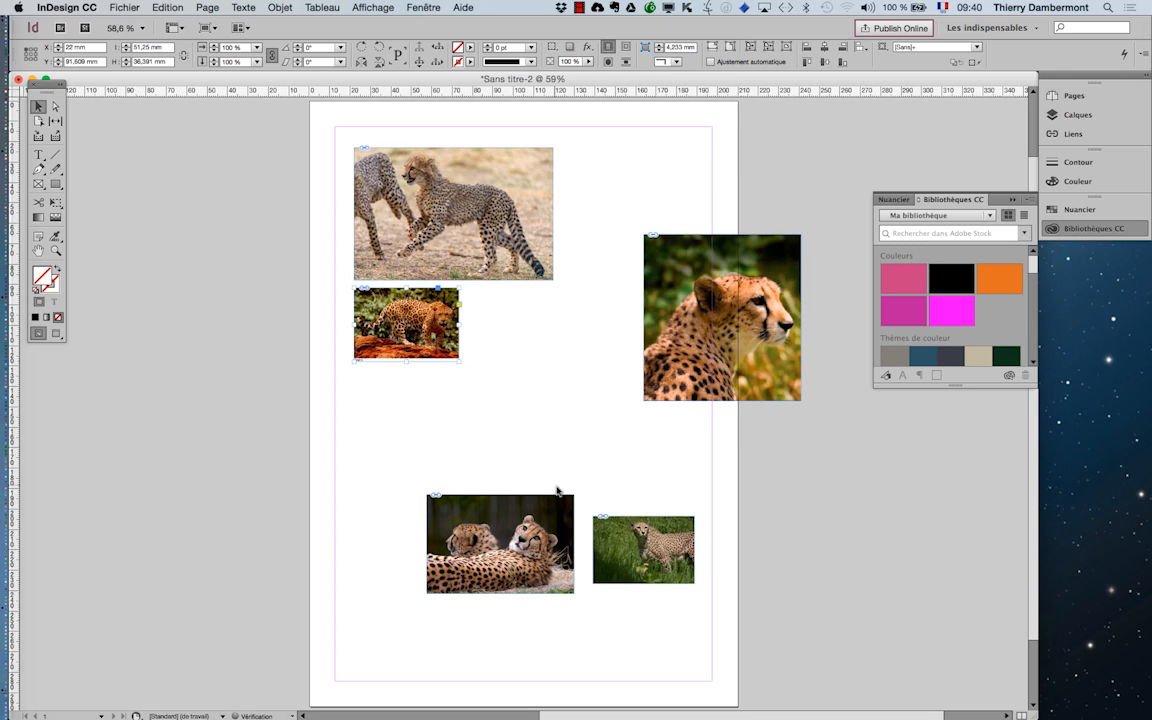
left_click_drag(643, 549, 371, 396)
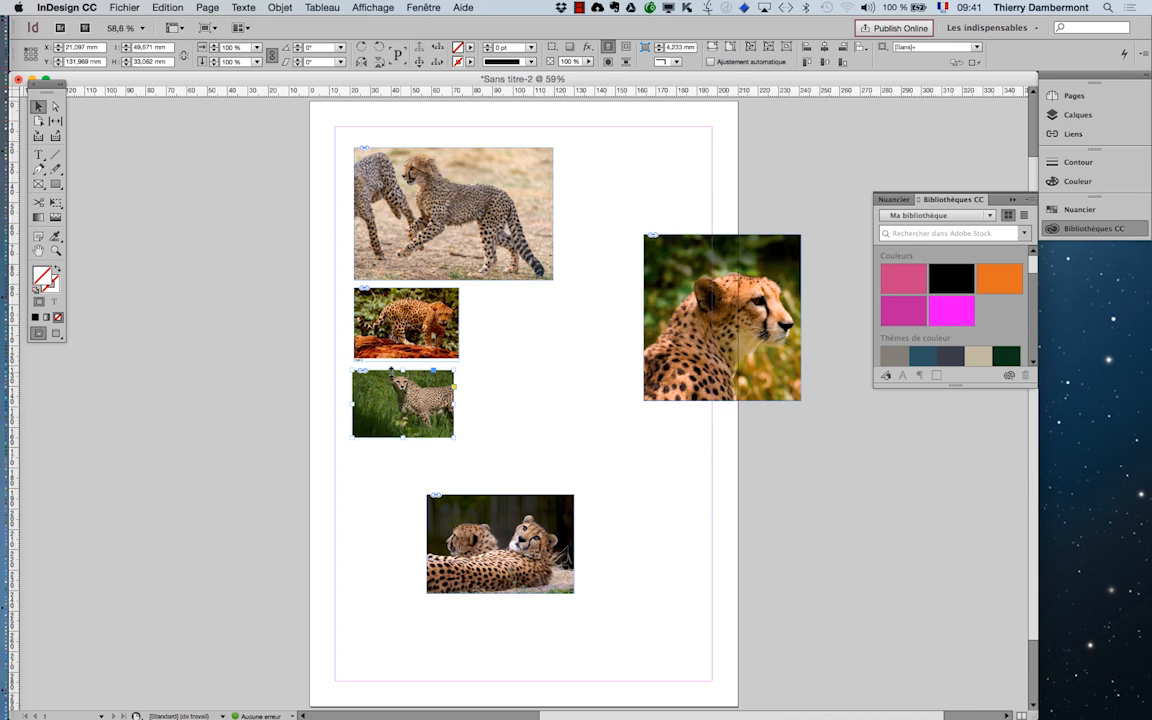
key("super+equal")
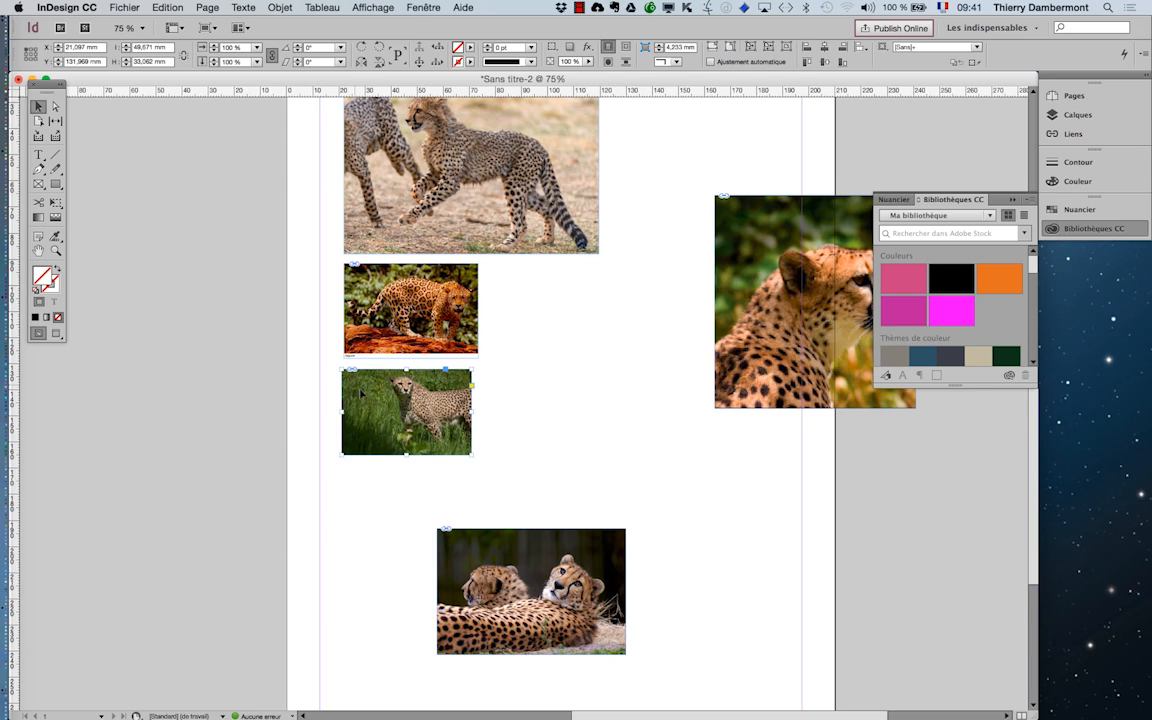
mouse_move(360, 393)
left_mouse_down()
mouse_move(380, 406)
mouse_move(360, 394)
left_mouse_up()
- Stack the resting cheetahs image under the left-aligned column and set the profile portrait beside it with bottom edges aligned
left_click(480, 557)
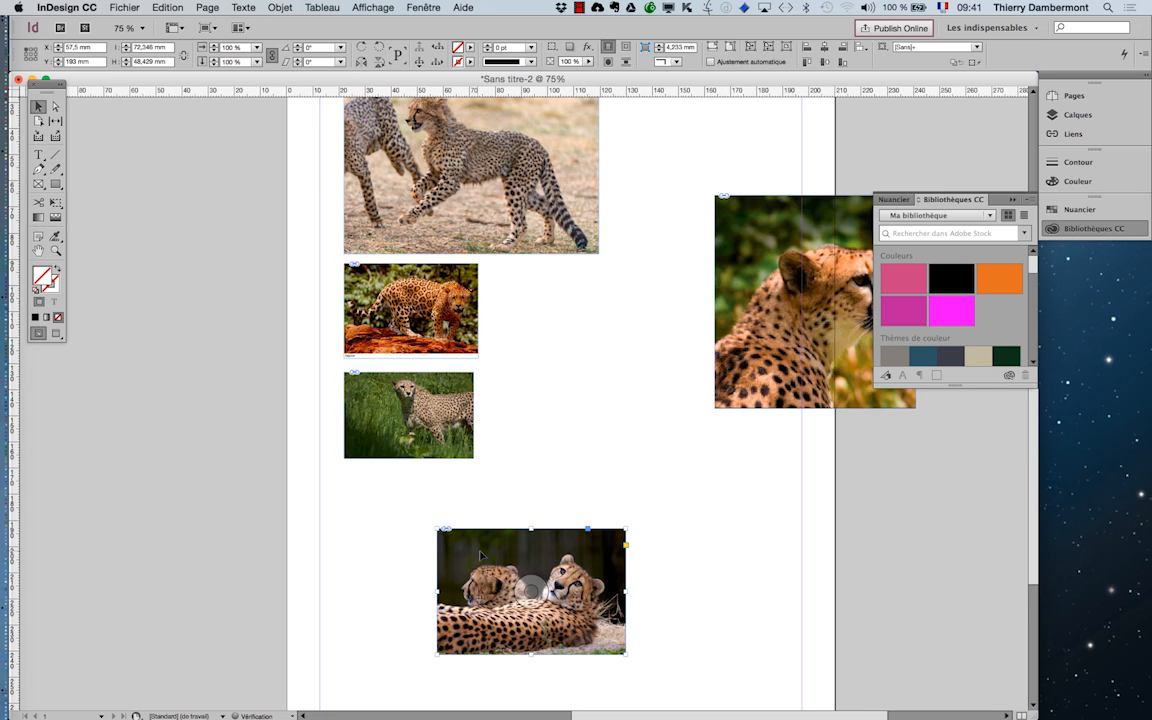
left_click_drag(480, 557, 388, 500)
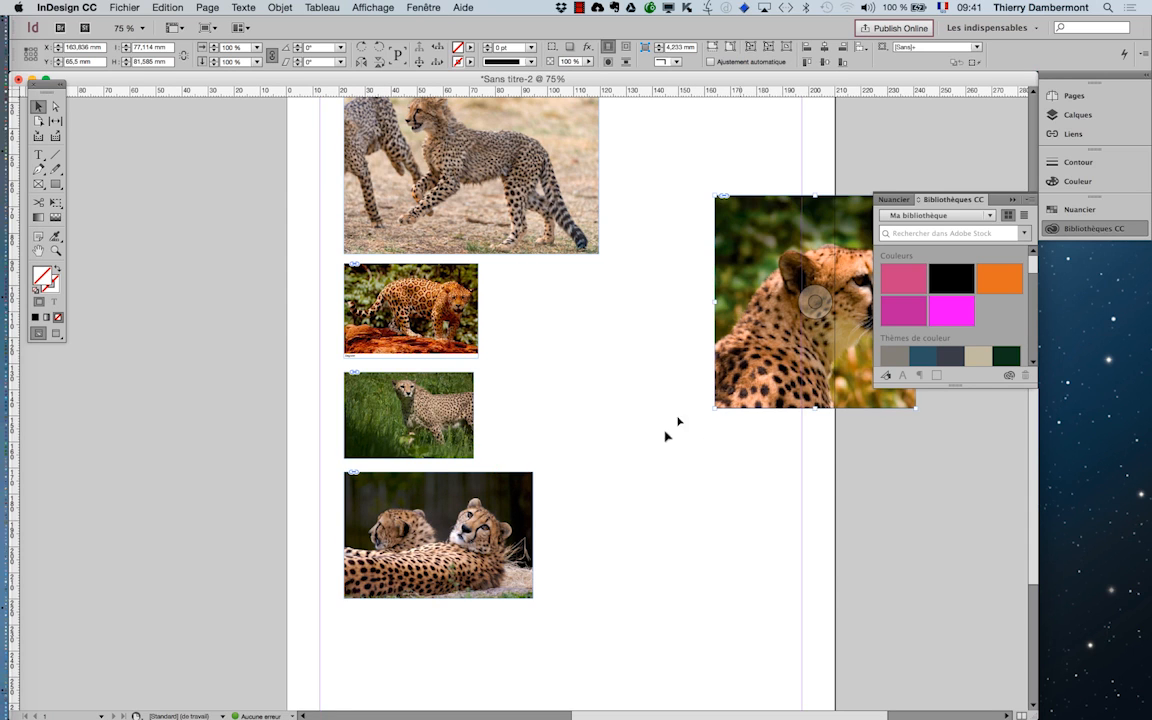
left_click(625, 490)
left_click_drag(625, 490, 583, 506)
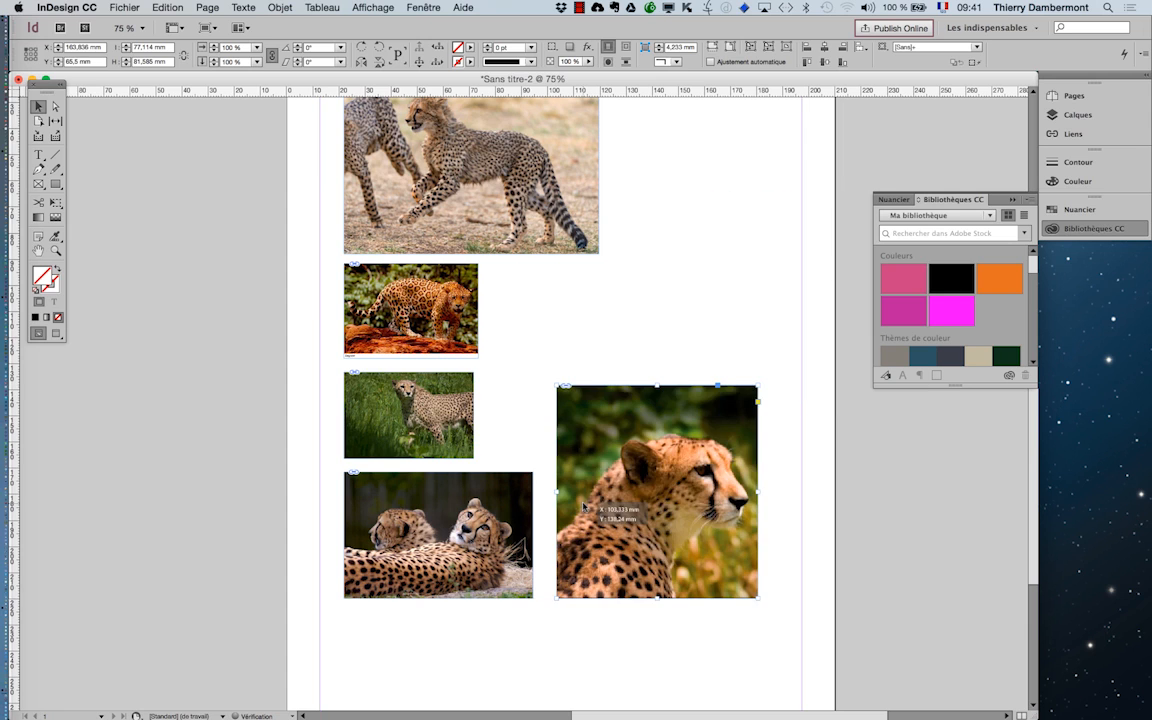
left_click(580, 345)
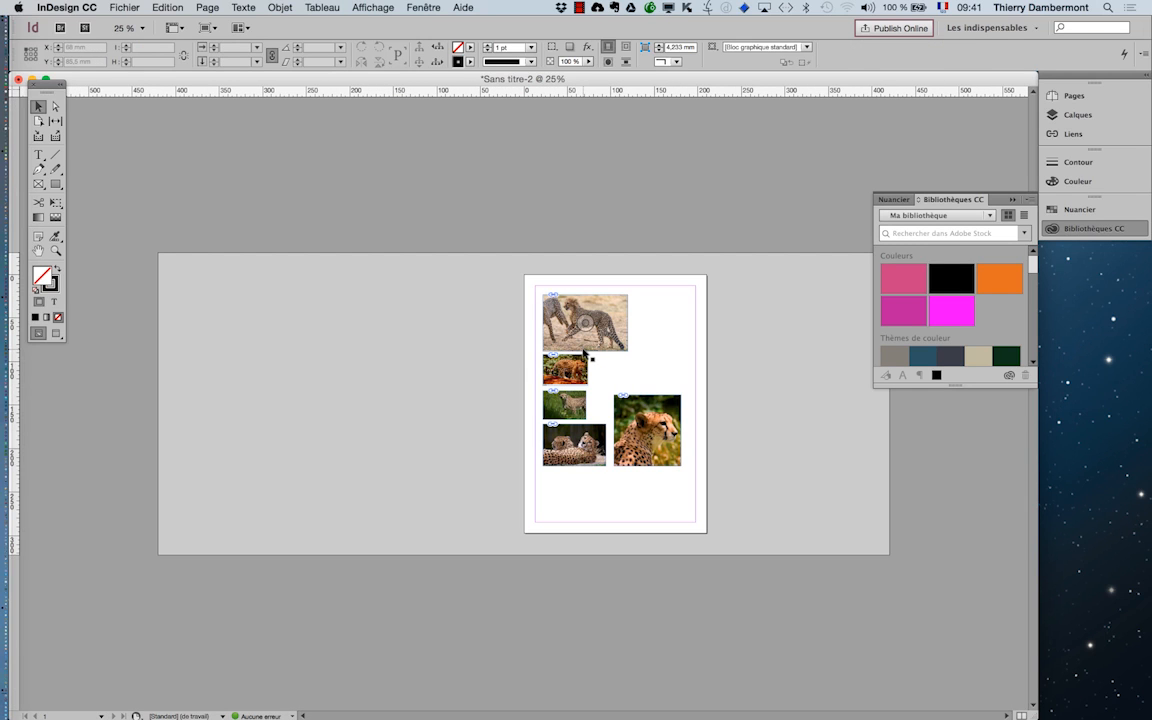
- Examine the display quality of the standing cheetah's face in the placed image at 1200% magnification
key("super+equal")
key("space")
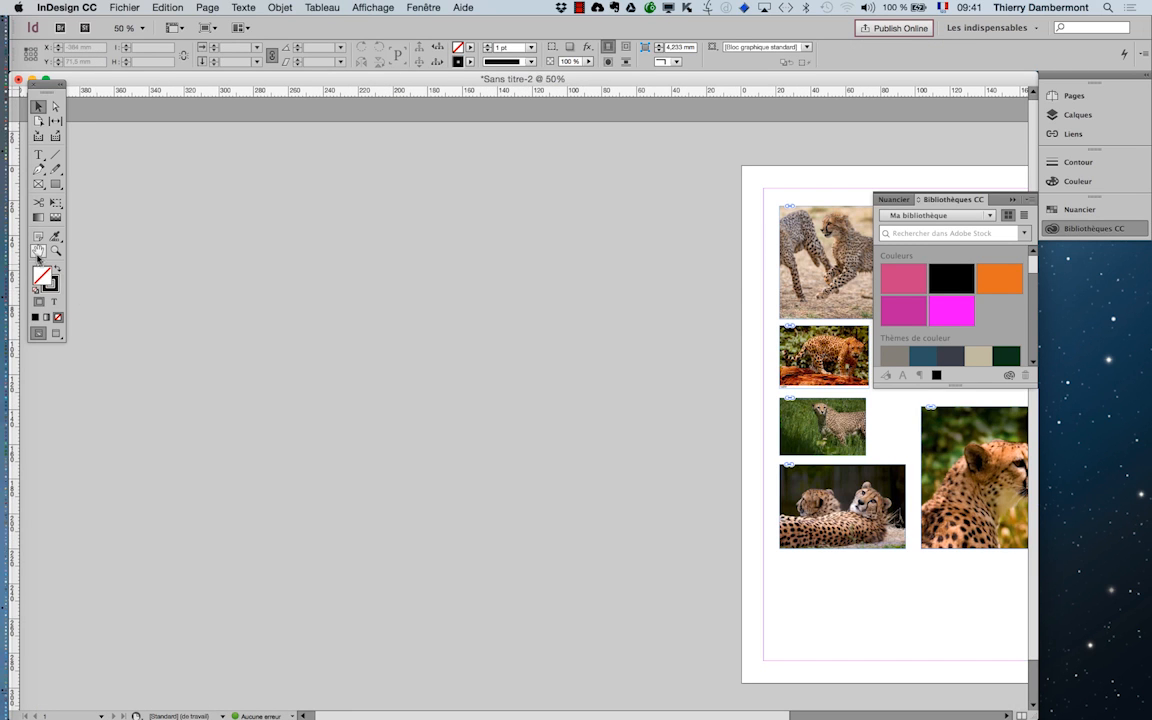
left_click_drag(542, 331, 183, 380)
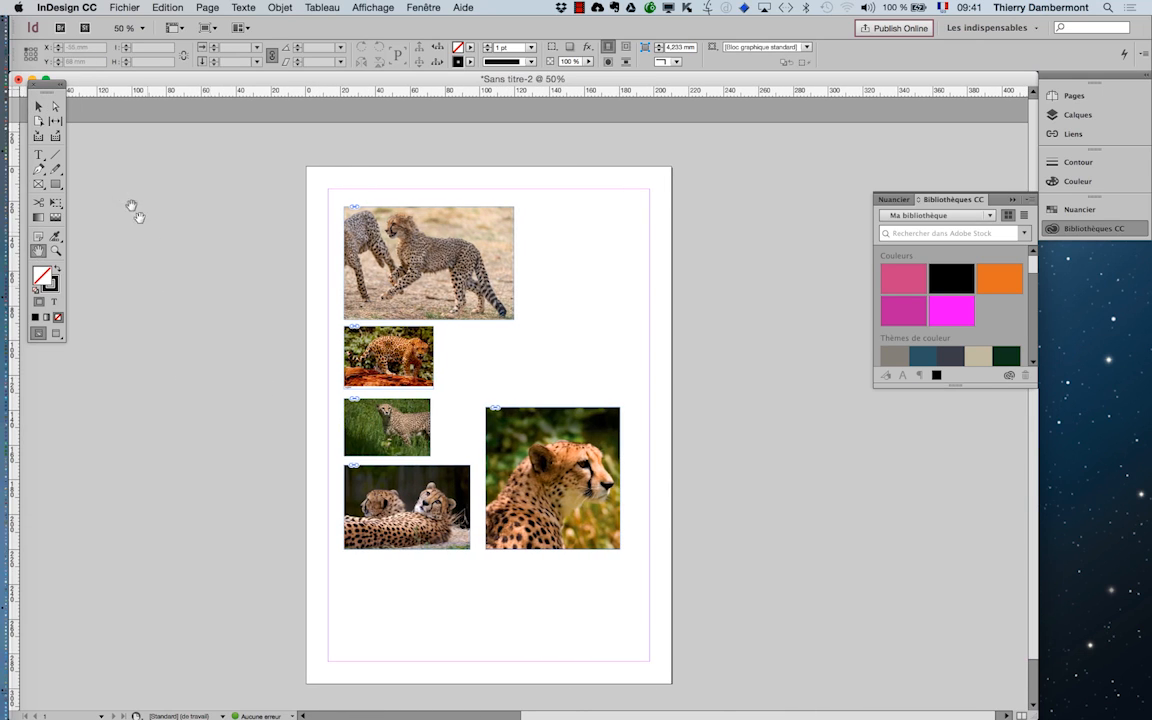
left_click(38, 106)
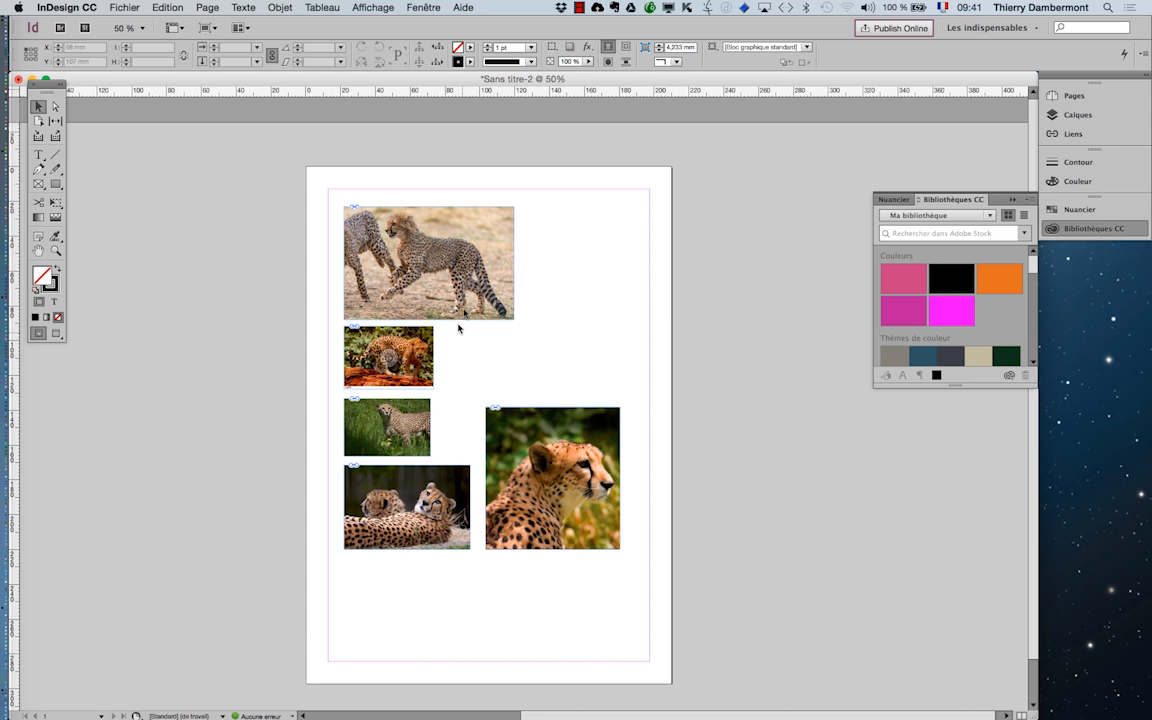
key("super+equal")
key("super+equal")
key("super+equal")
key("super+equal")
key("super+equal")
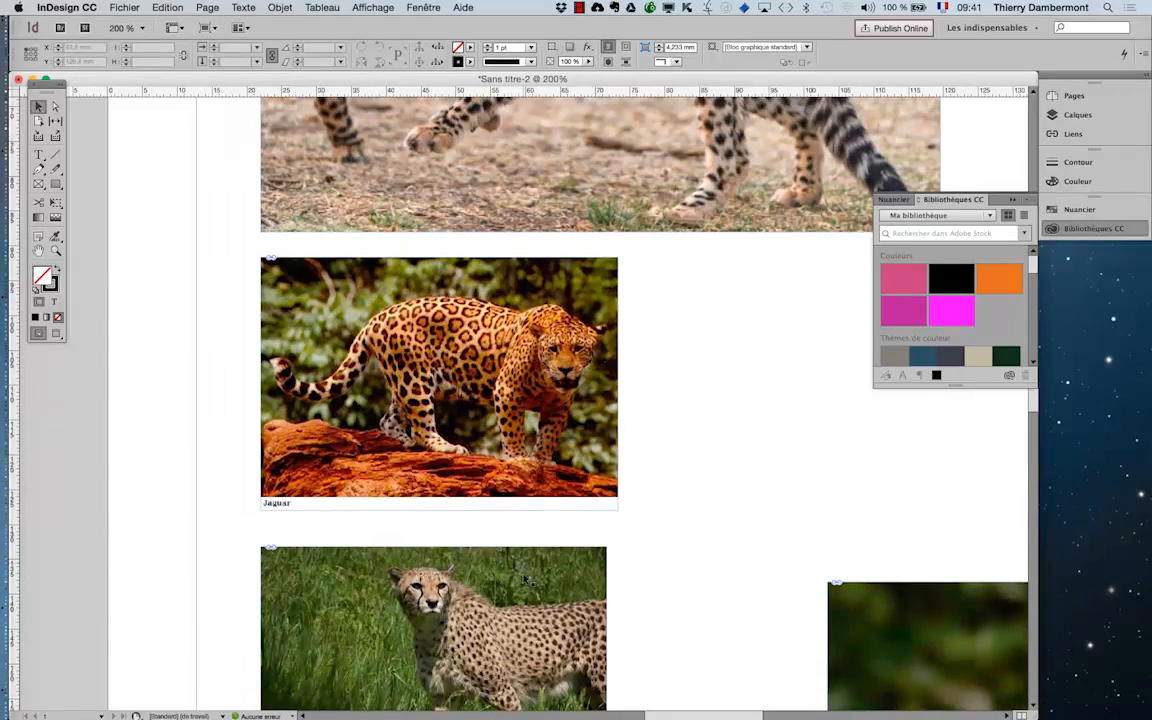
key("super+equal")
key("super+equal")
scroll(461, 614, "up", 4)
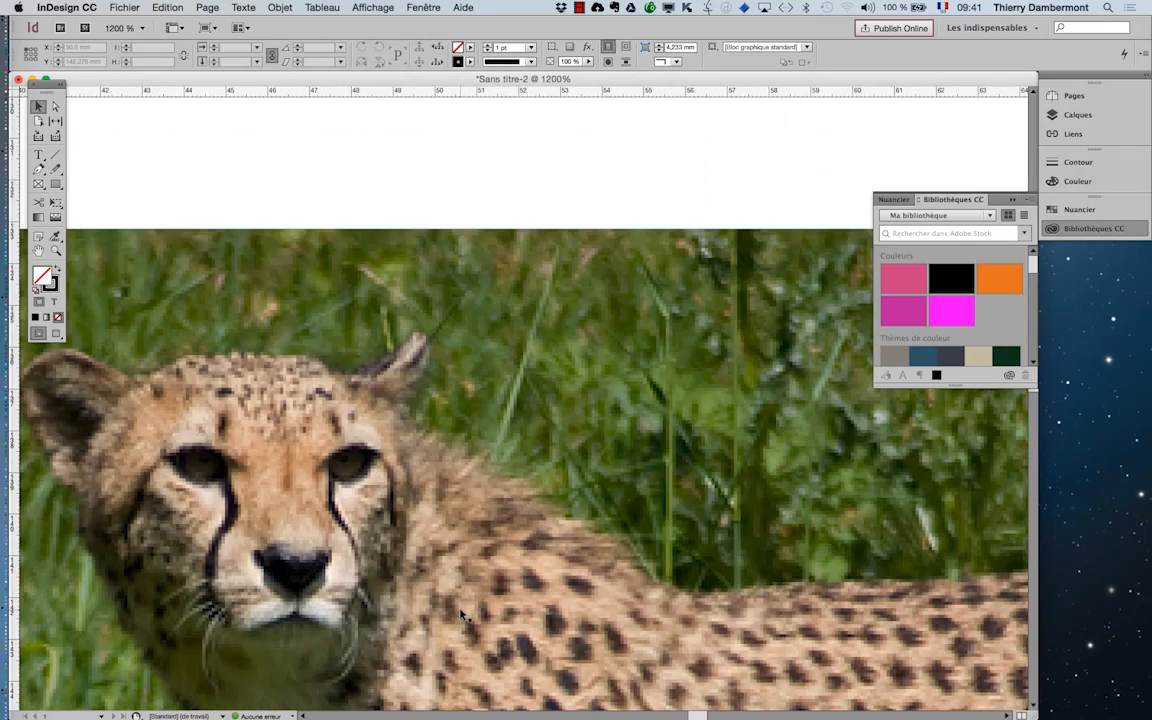
left_click_drag(386, 566, 553, 416)
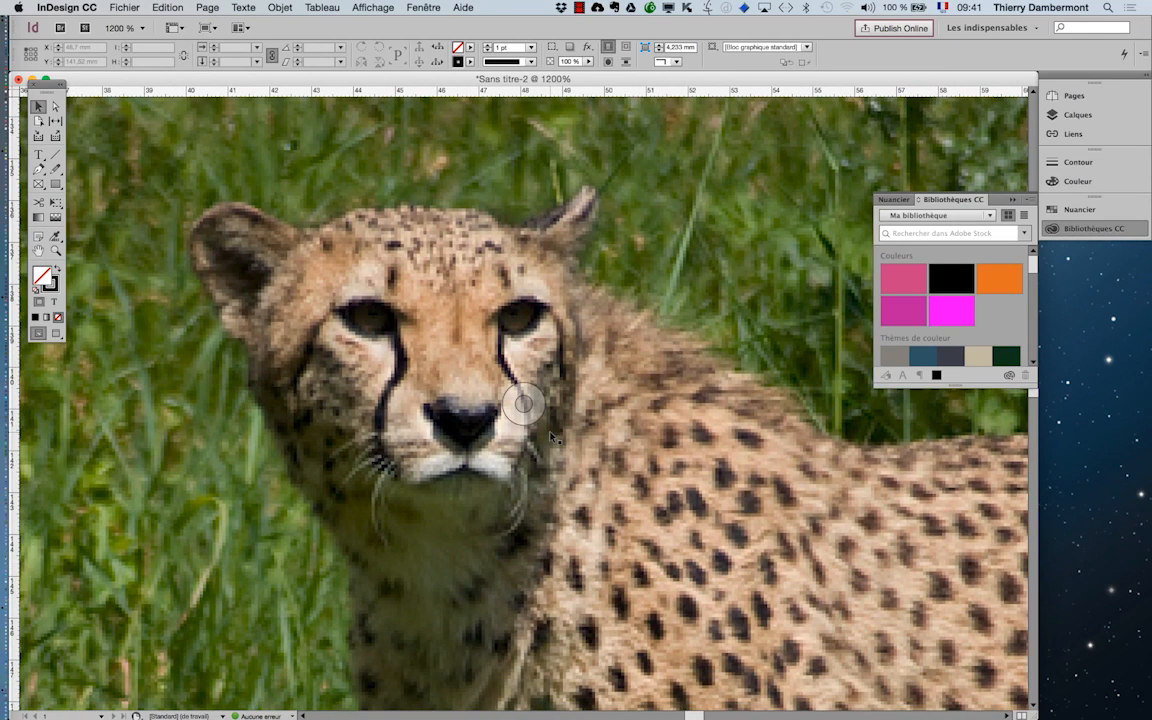
key("super+Tab")
key("super+Tab")
key("super+Tab")
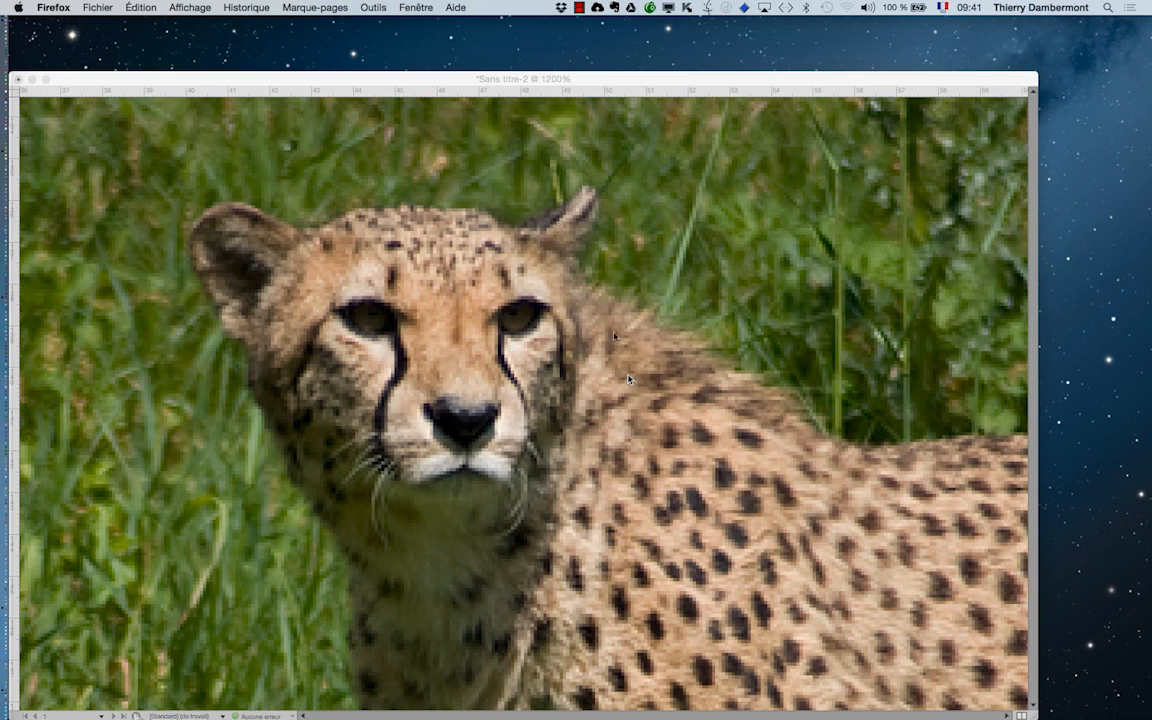
left_click(416, 7)
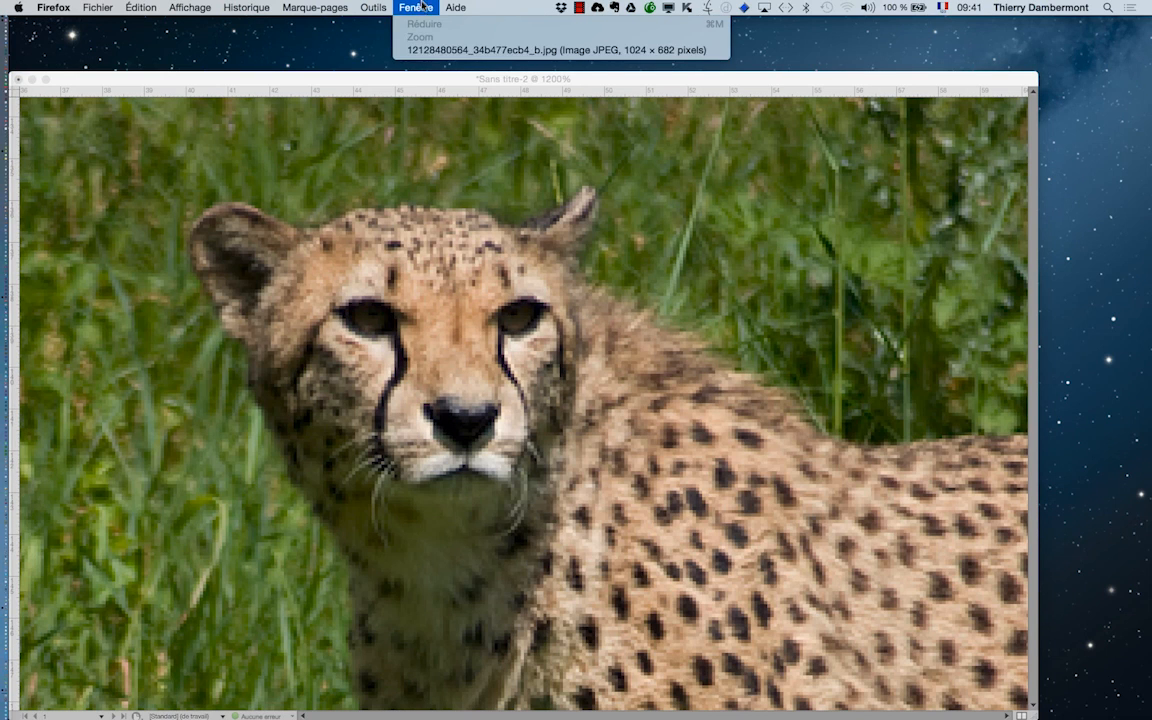
left_click(420, 52)
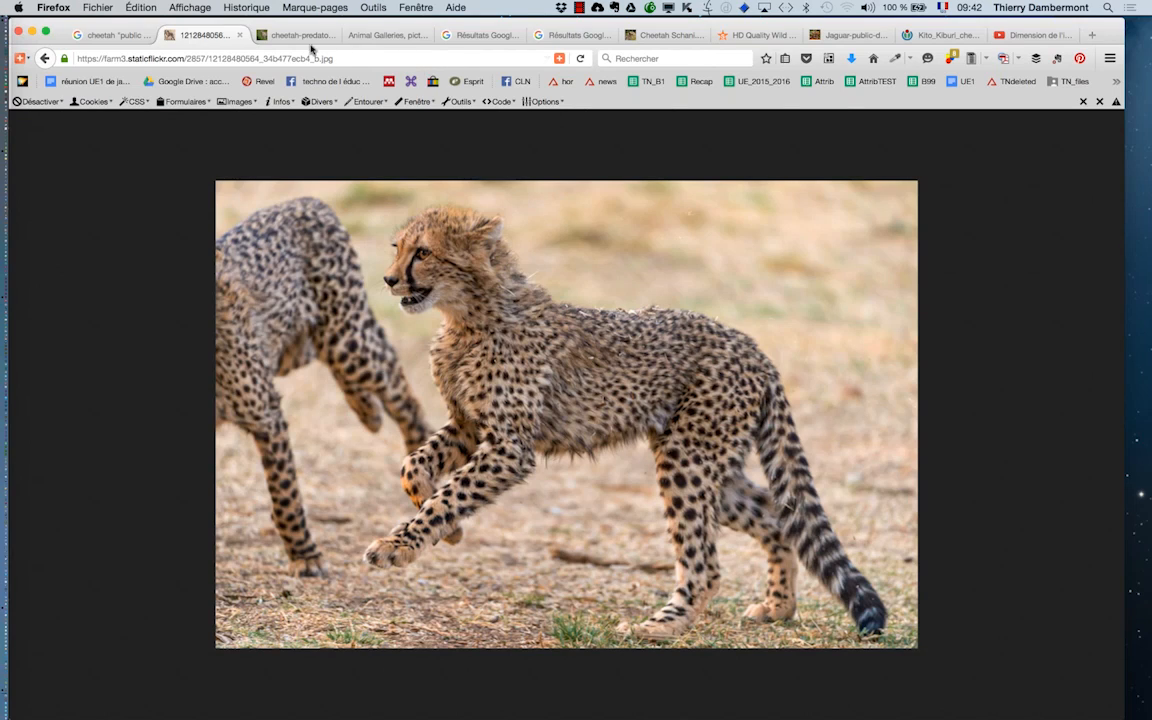
- Examine an enlarged view of the standing cheetah's source image, cheetah-predator-cat-hunting-pets-animal-world.png
key("ctrl+Tab")
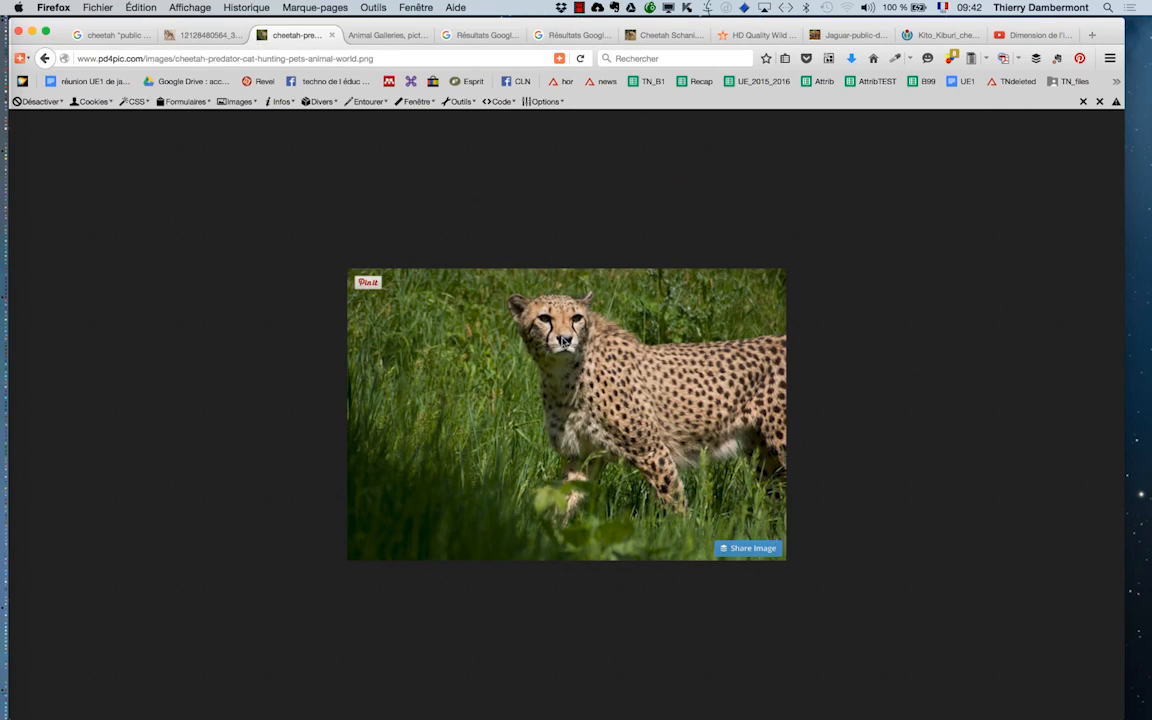
key("super+plus")
key("super+plus")
key("super+plus")
key("super+plus")
key("super+plus")
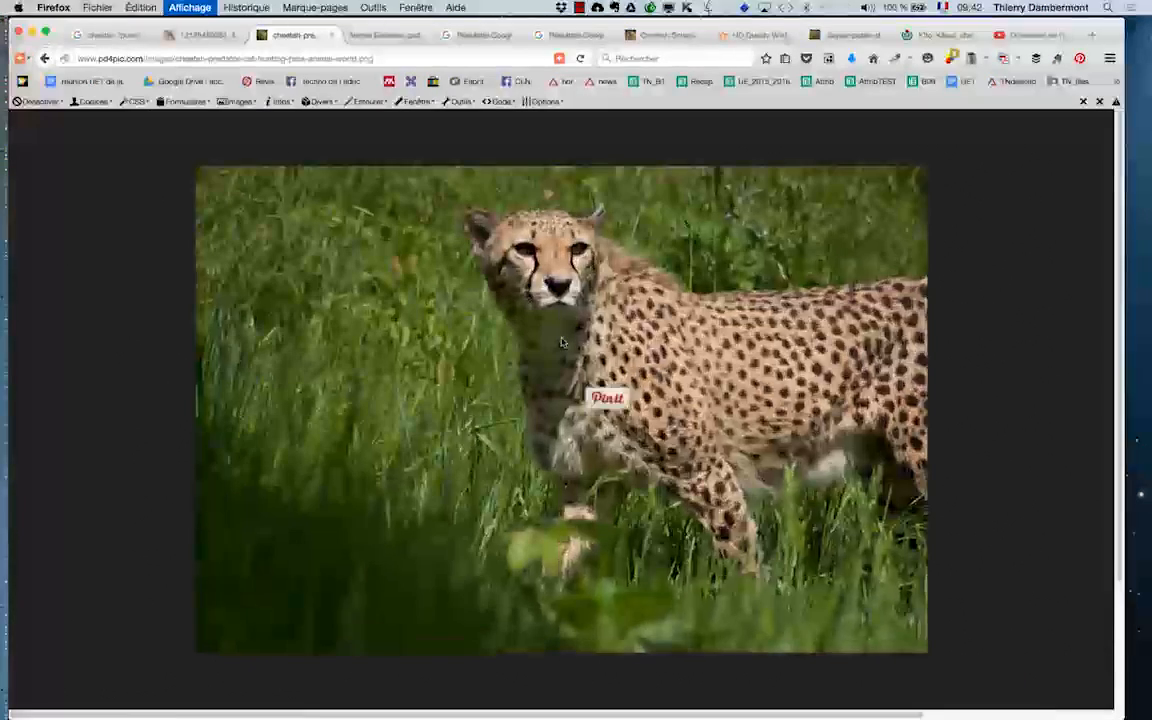
key("super+plus")
key("super+plus")
key("super+plus")
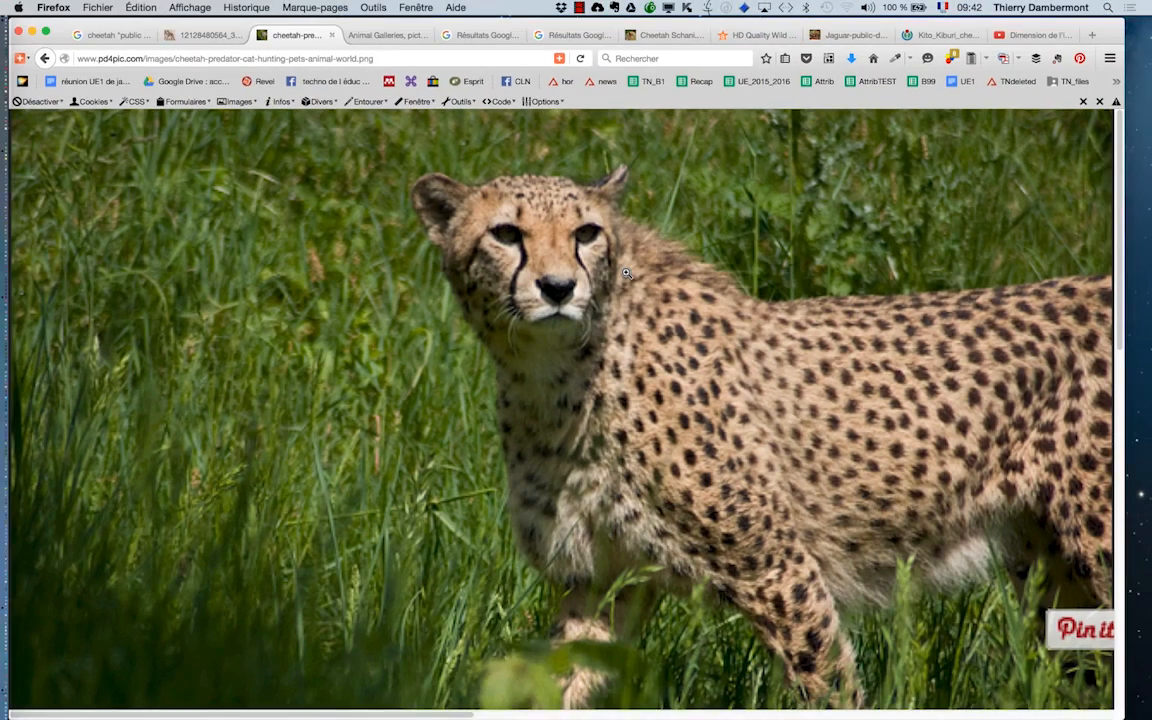
- Review the other source images in the open browser pages and view Kito_Kiburi_cheetahs.jpg at its full size
left_click(368, 34)
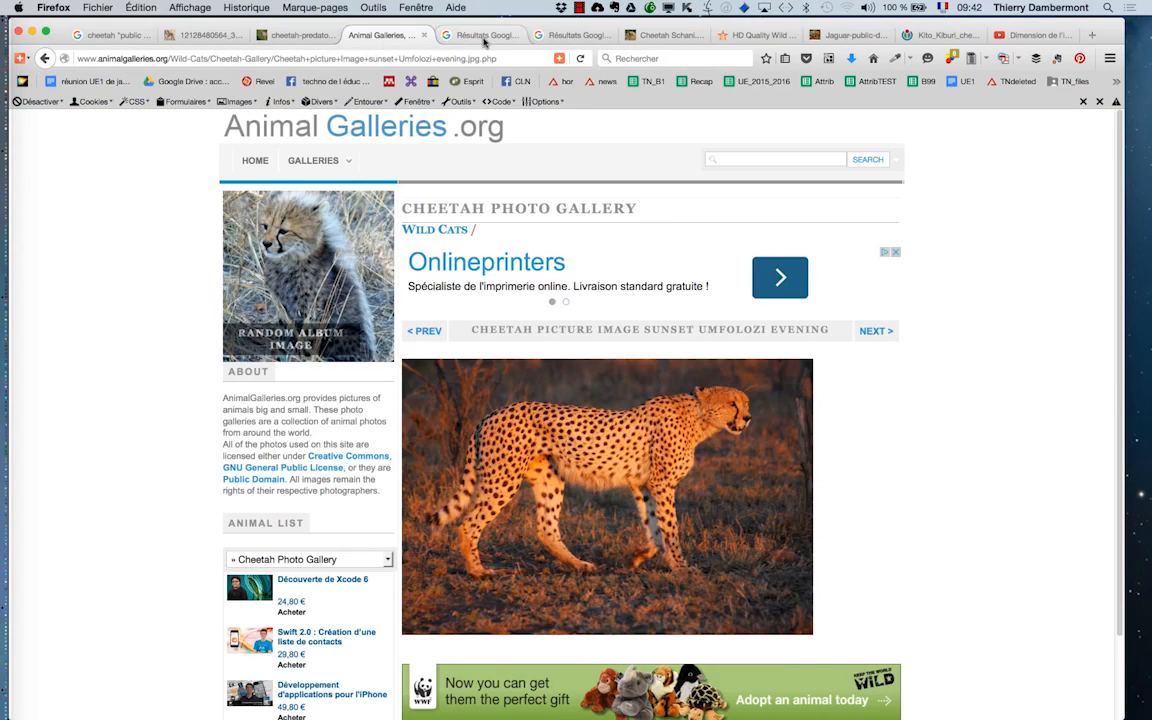
left_click(440, 37)
key("ctrl+Tab")
key("ctrl+Tab")
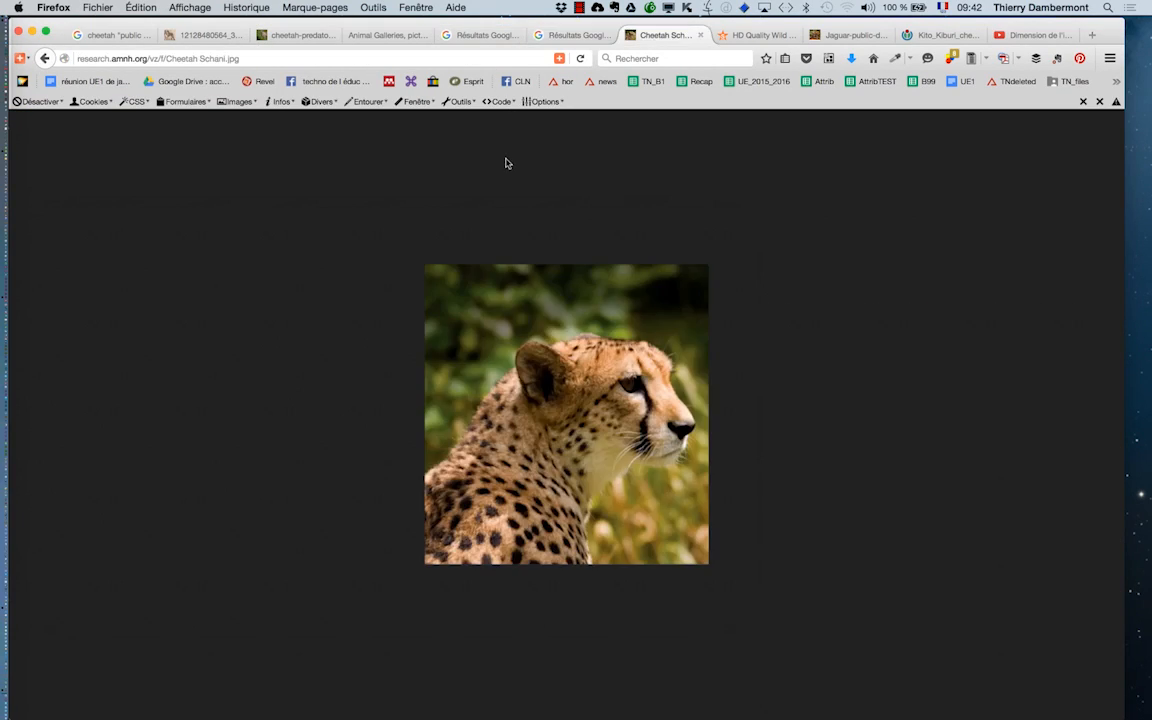
key("ctrl+Tab")
key("ctrl+Tab")
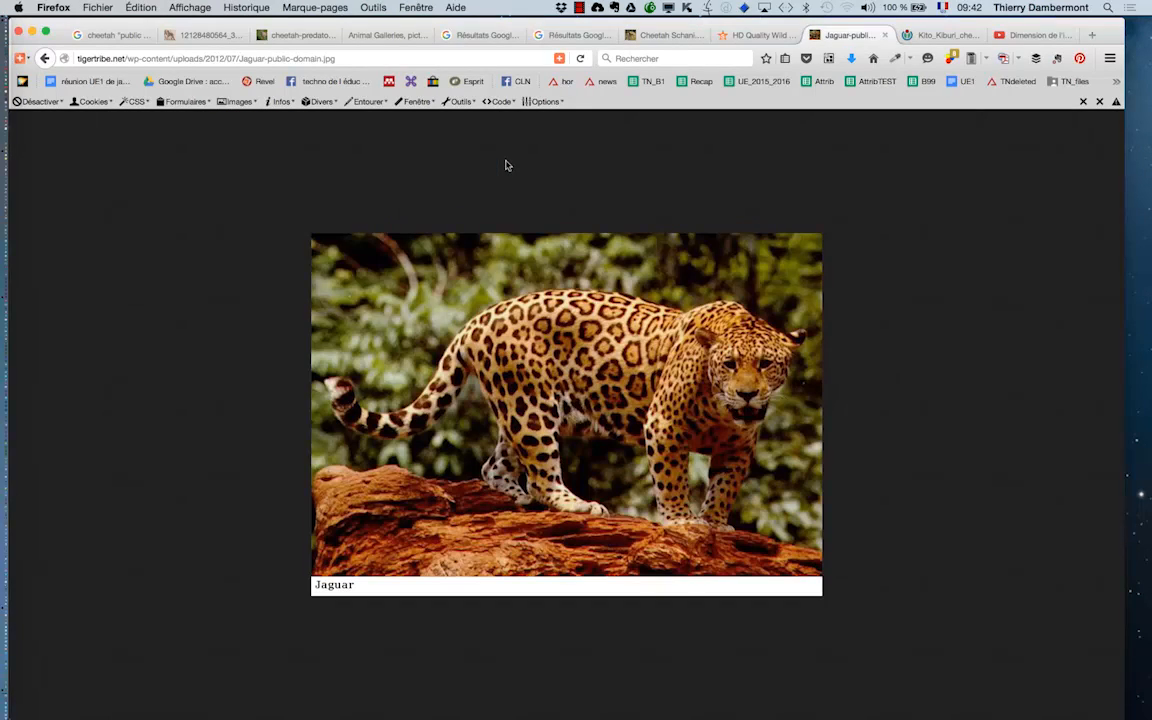
key("ctrl+Tab")
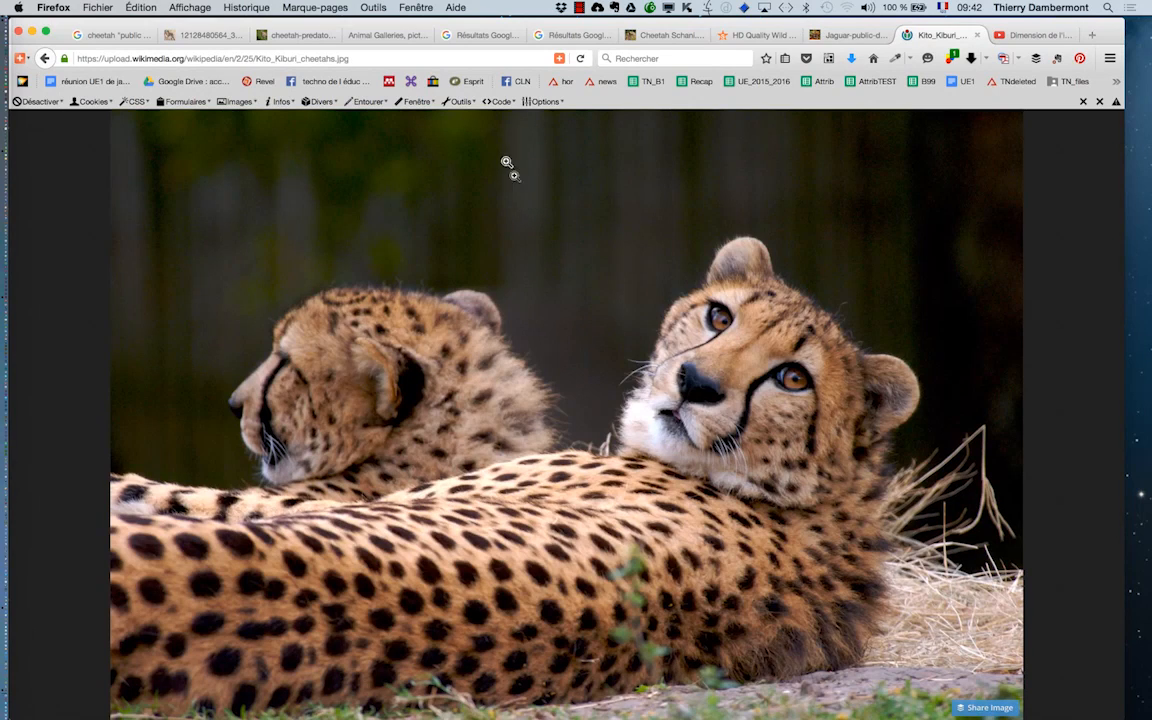
left_click(796, 386)
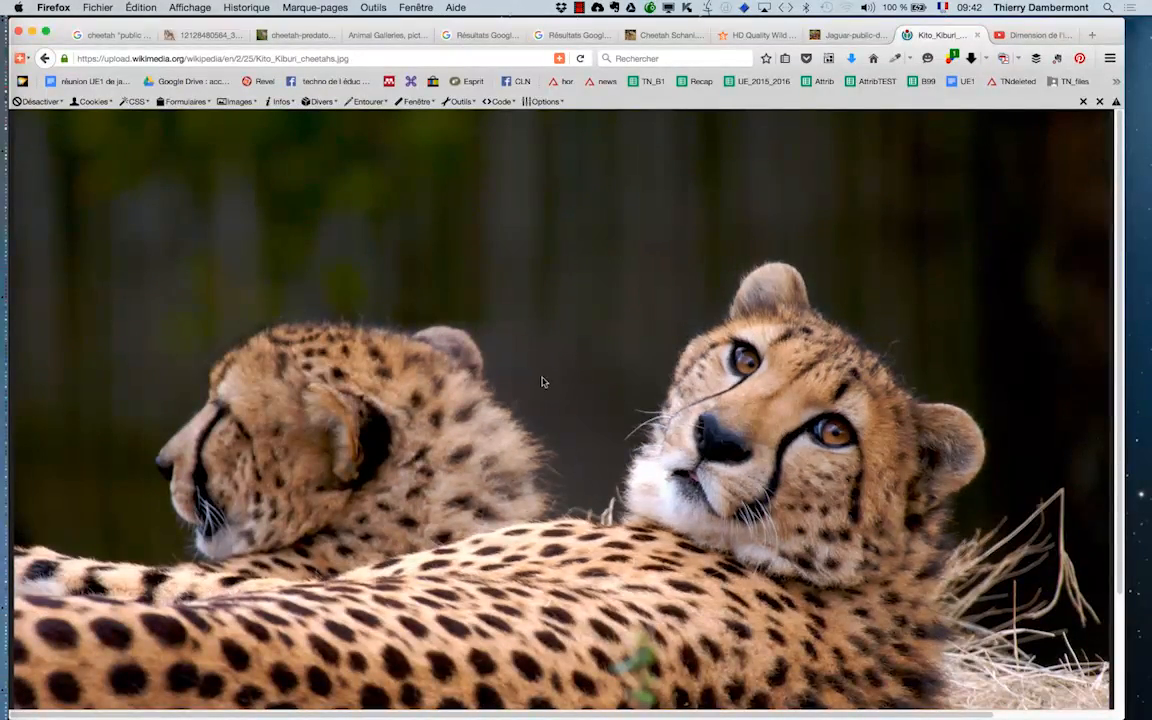
- Switch to InDesign and examine the reclining cheetah's face in the placed two-cheetah image at 1600% magnification
key("ctrl+Tab")
key("super+Tab")
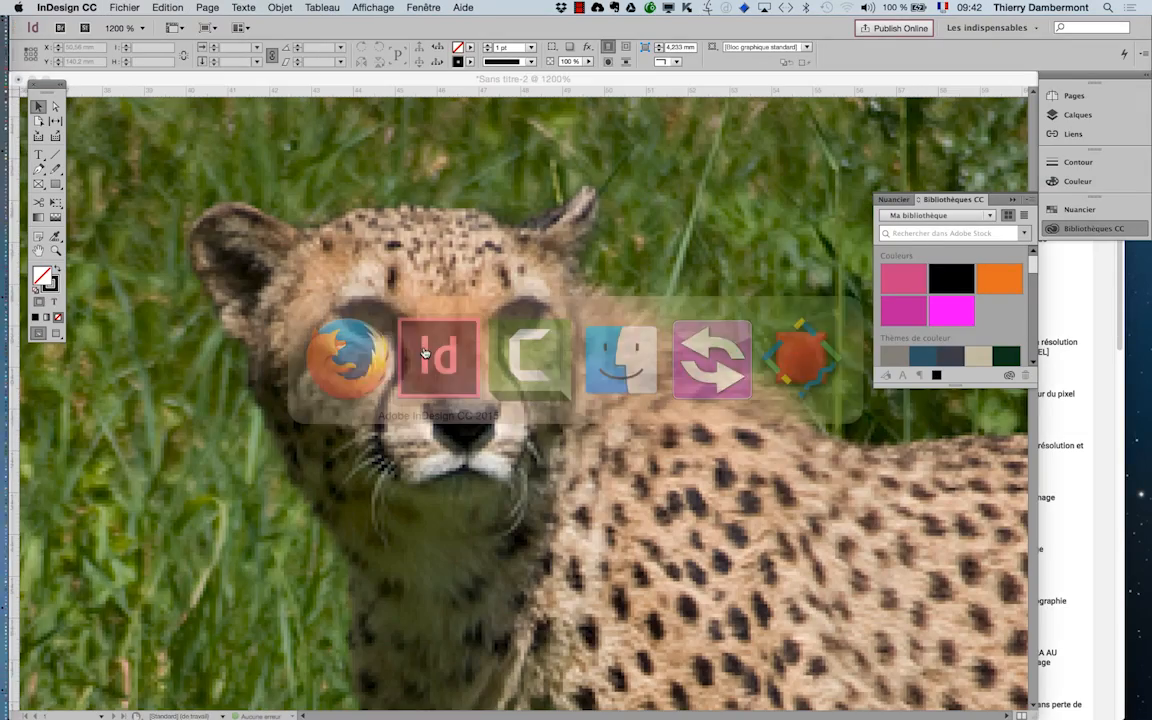
scroll(407, 340, "down", 1)
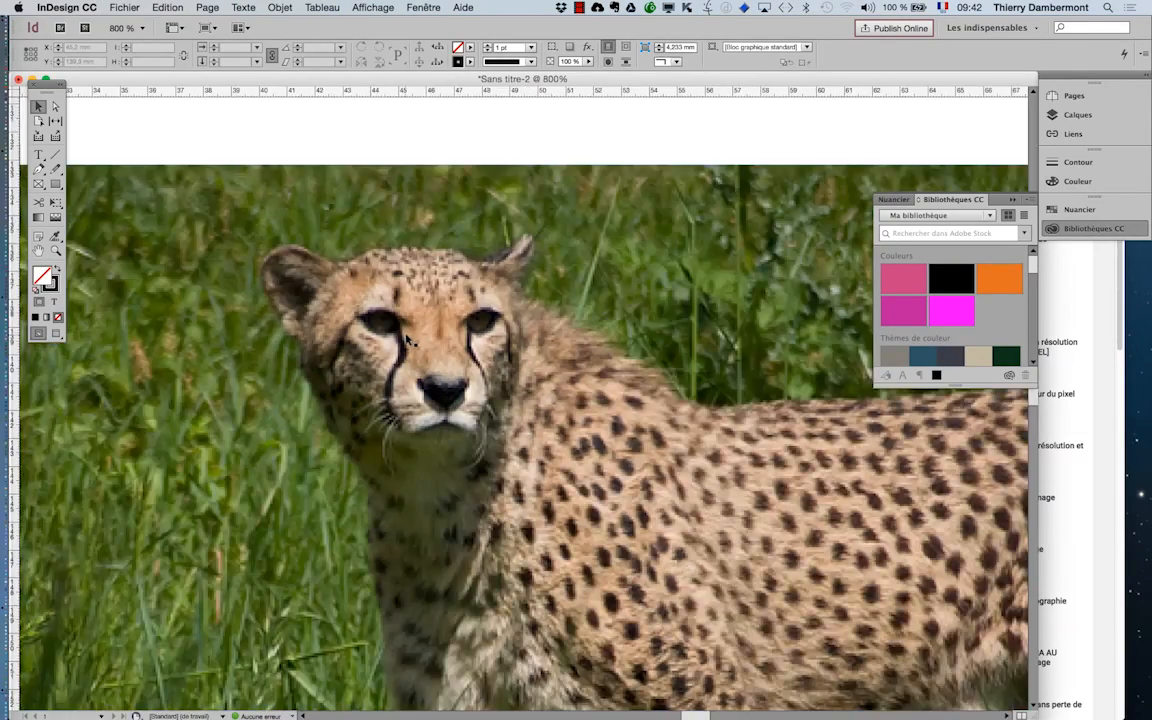
scroll(407, 340, "down", 8)
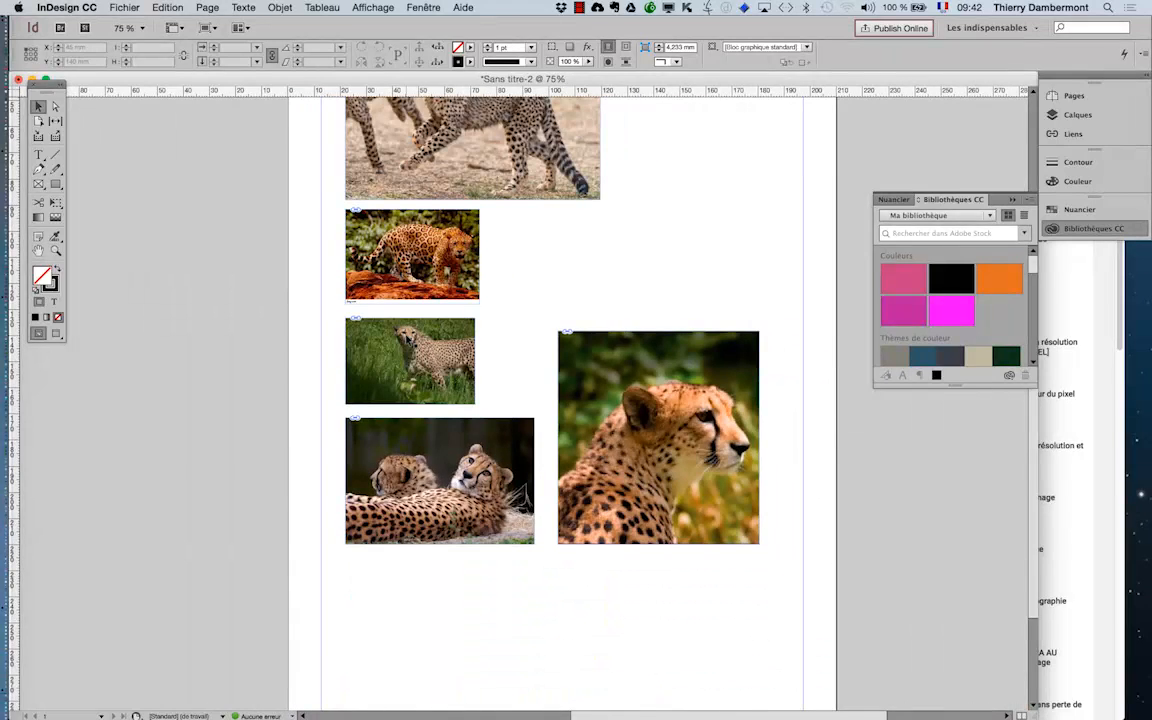
scroll(407, 340, "down", 1)
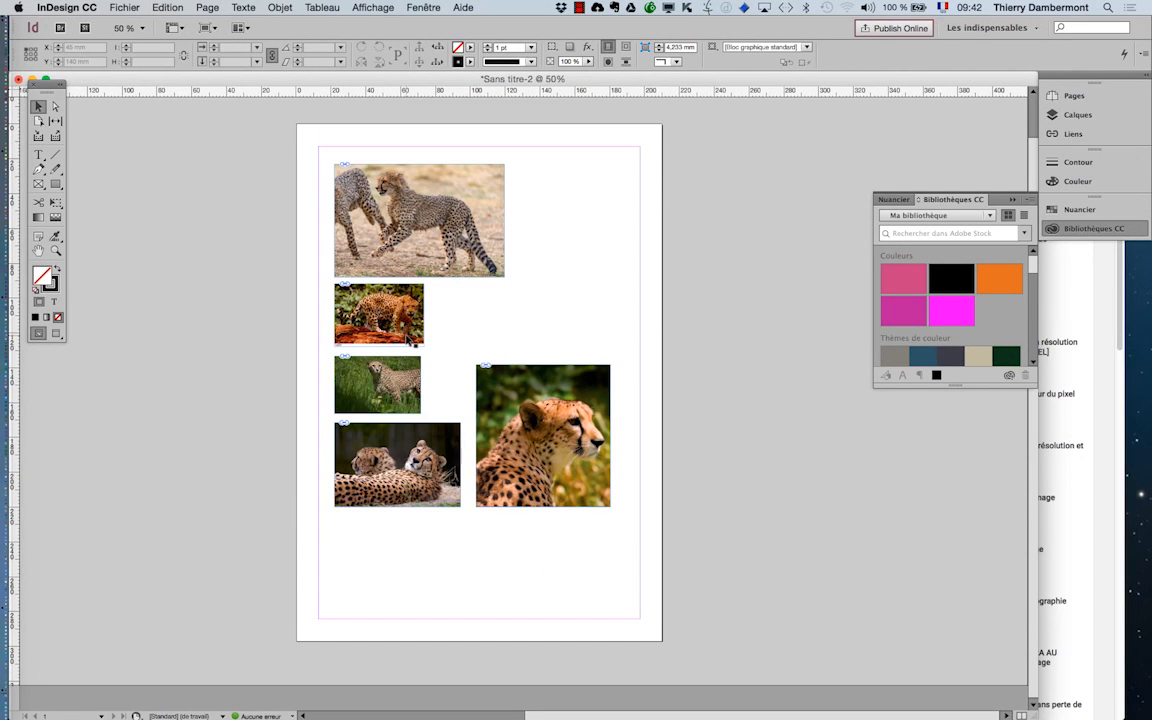
scroll(408, 340, "up", 1)
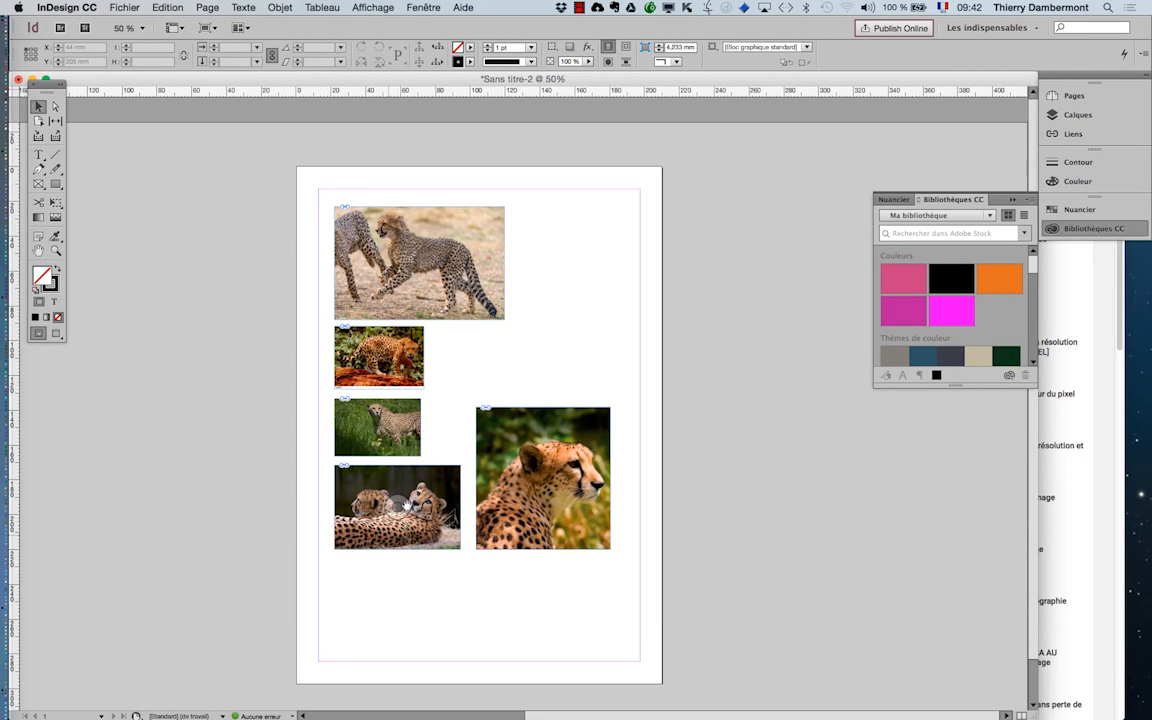
scroll(370, 460, "up", 1)
scroll(430, 510, "up", 7)
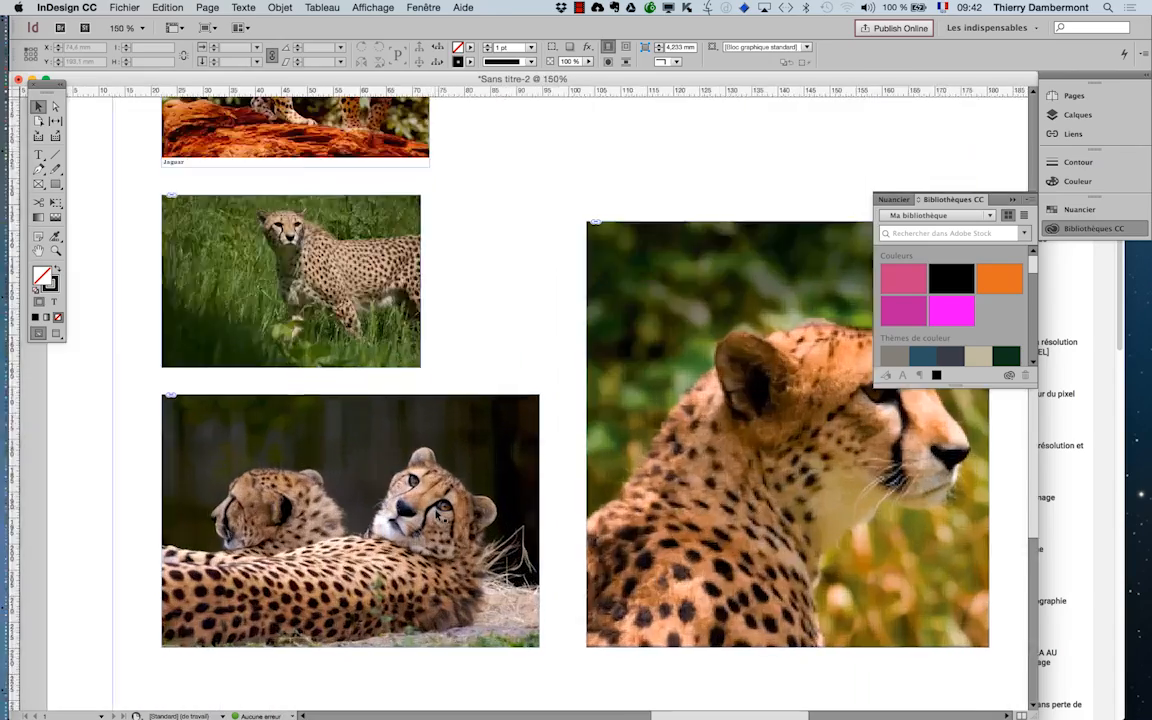
scroll(437, 516, "up", 3)
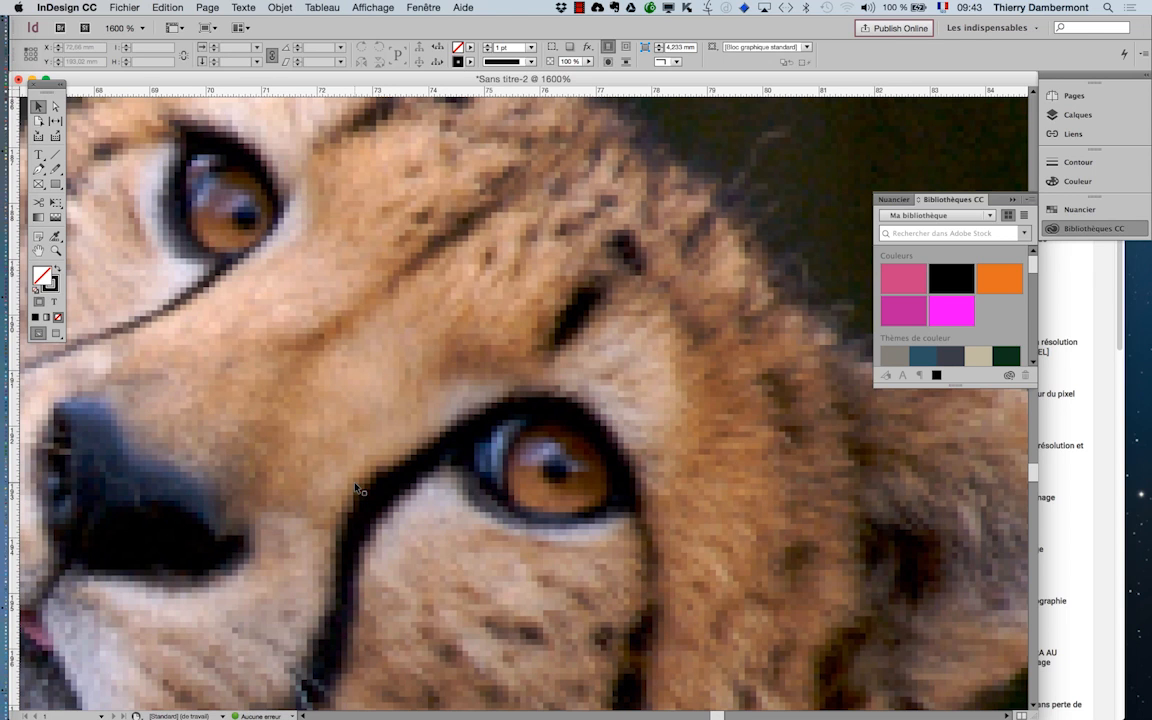
- Set the document's display performance to Affichage de qualité supérieure and review the placed images across the page
scroll(356, 488, "down", 2)
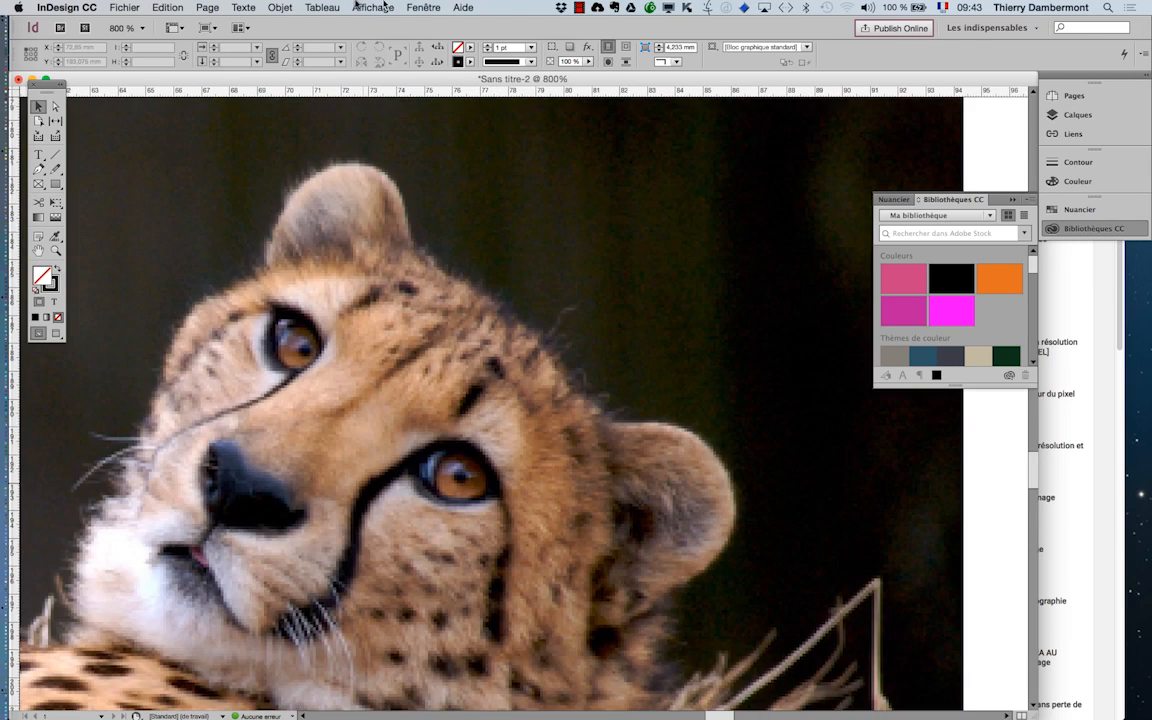
left_click(362, 7)
mouse_move(408, 226)
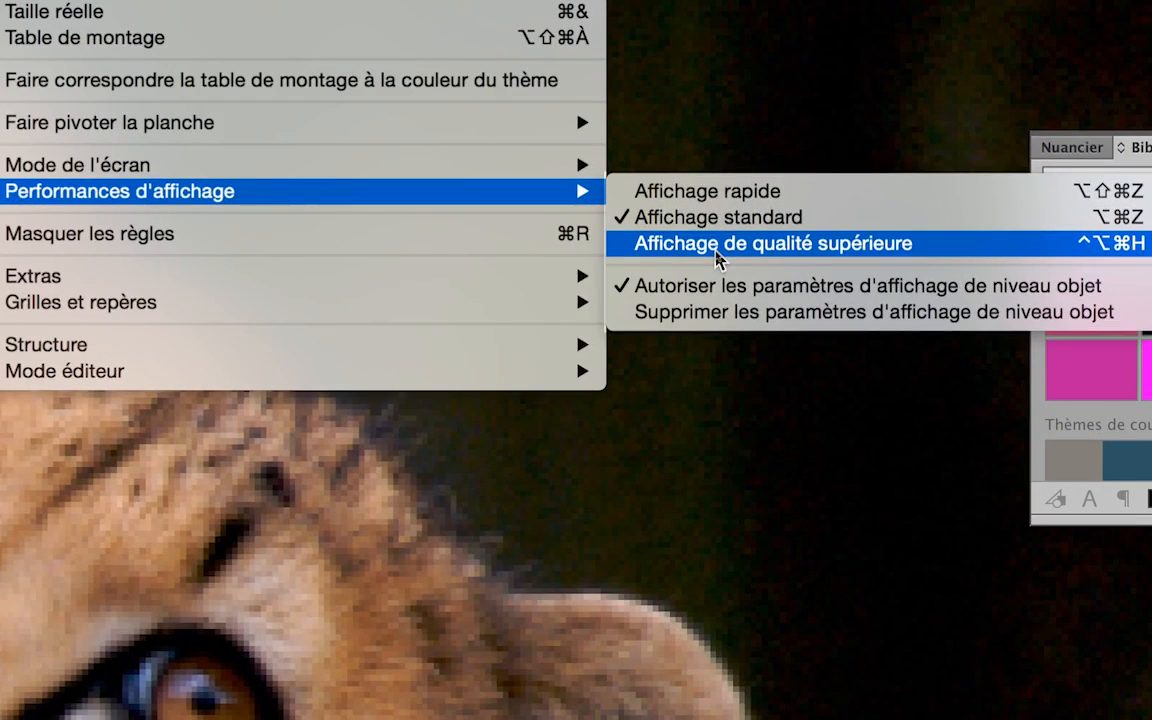
left_click(716, 245)
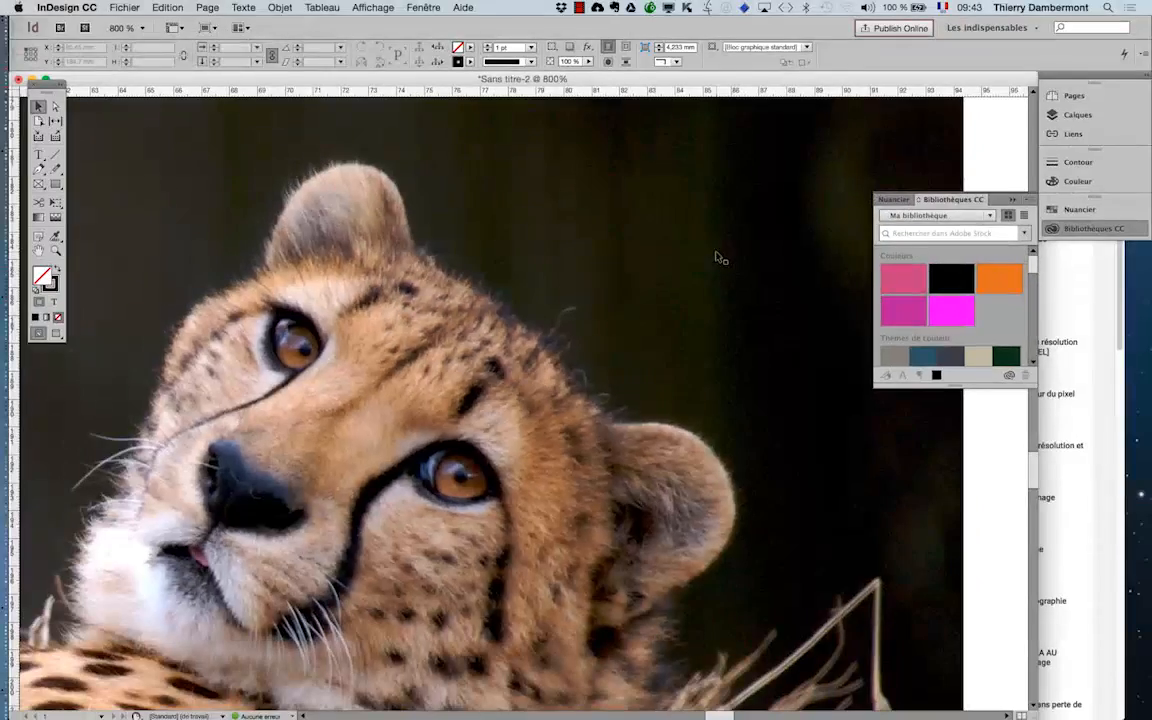
scroll(425, 440, "down", 5)
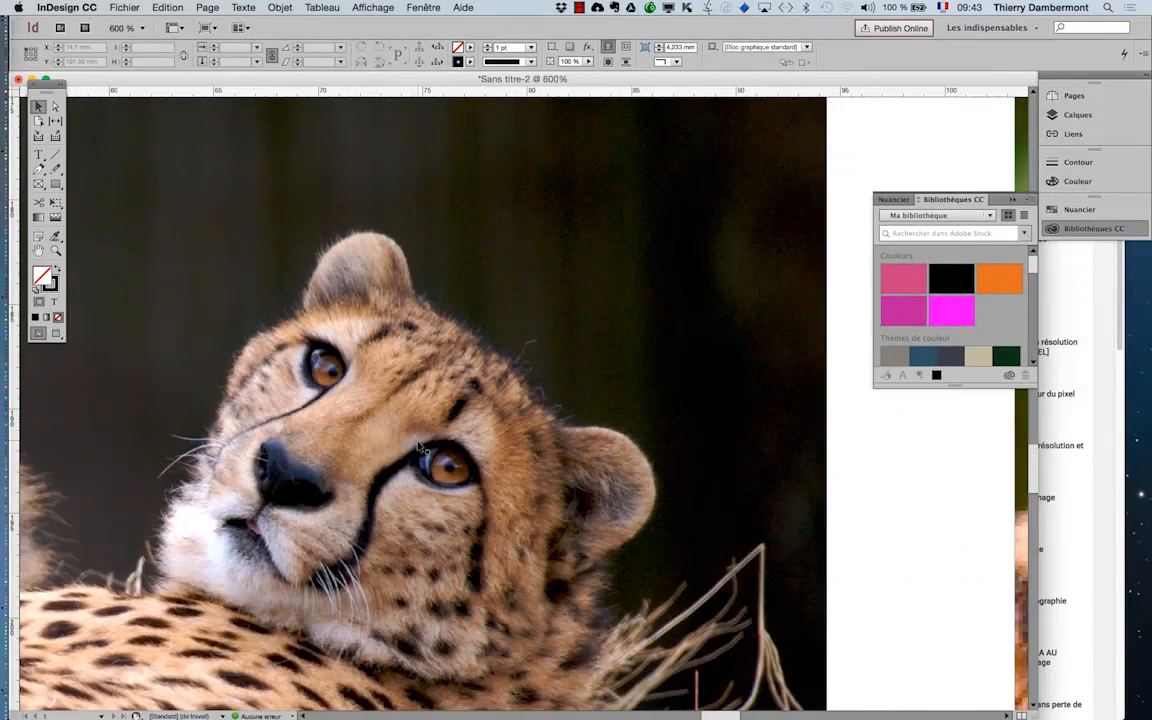
scroll(425, 445, "down", 3)
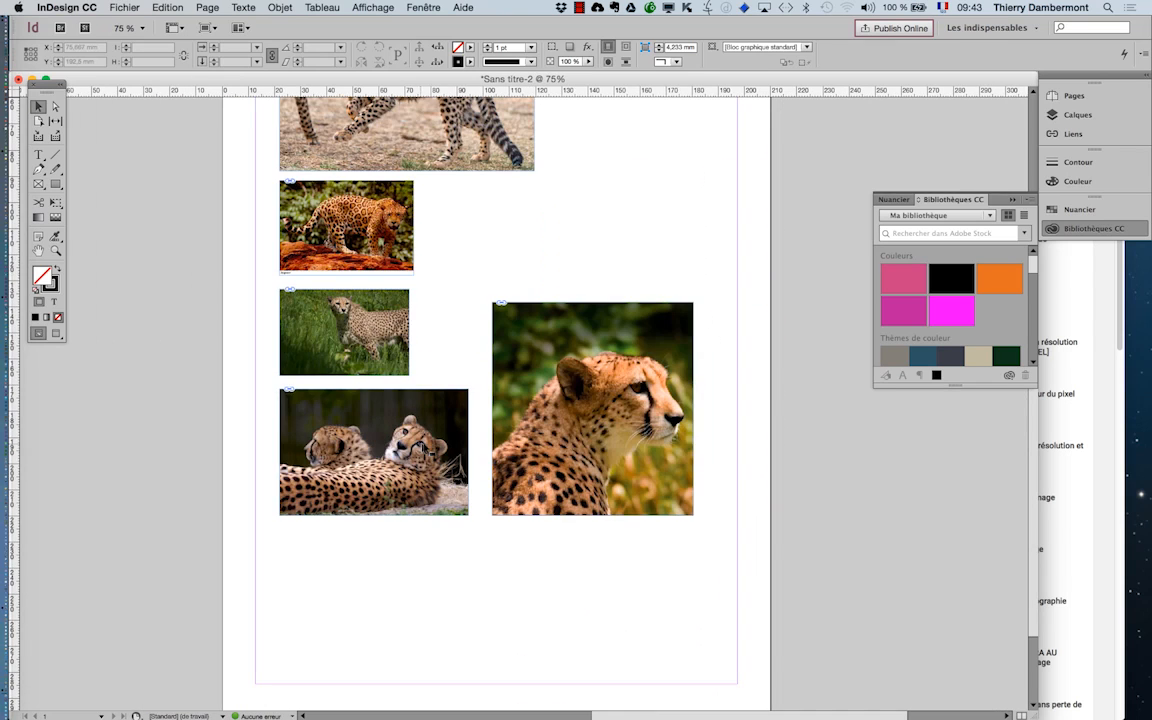
scroll(718, 278, "up", 4)
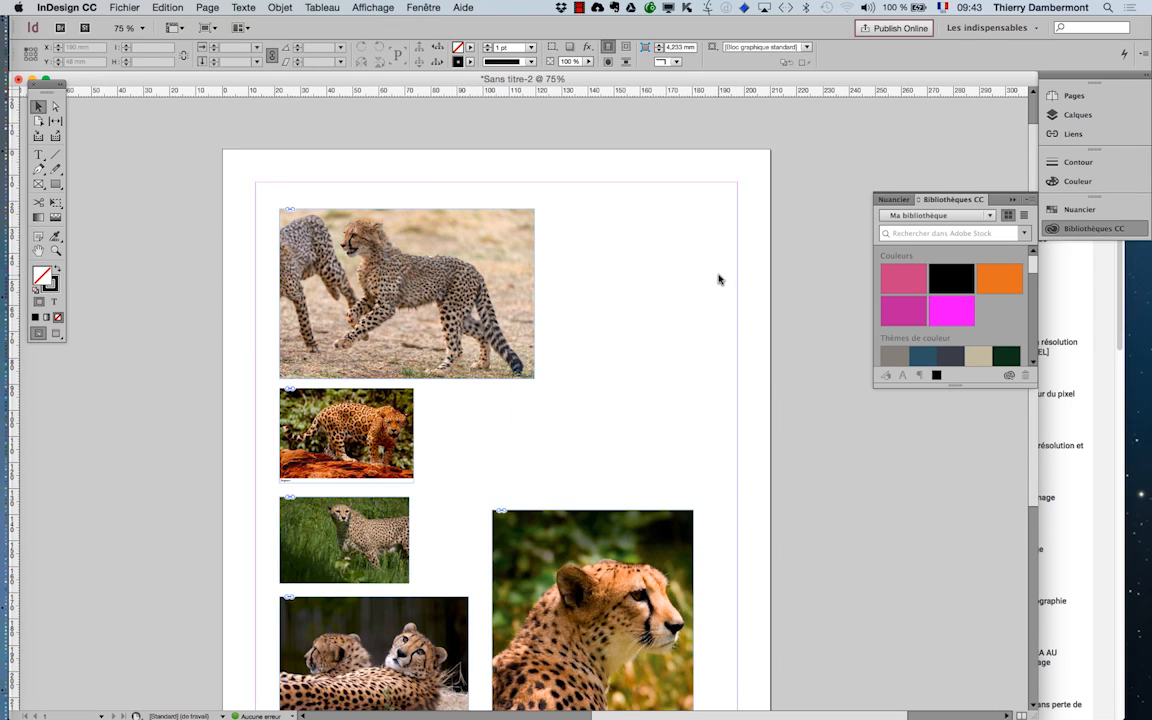
scroll(716, 282, "down", 3)
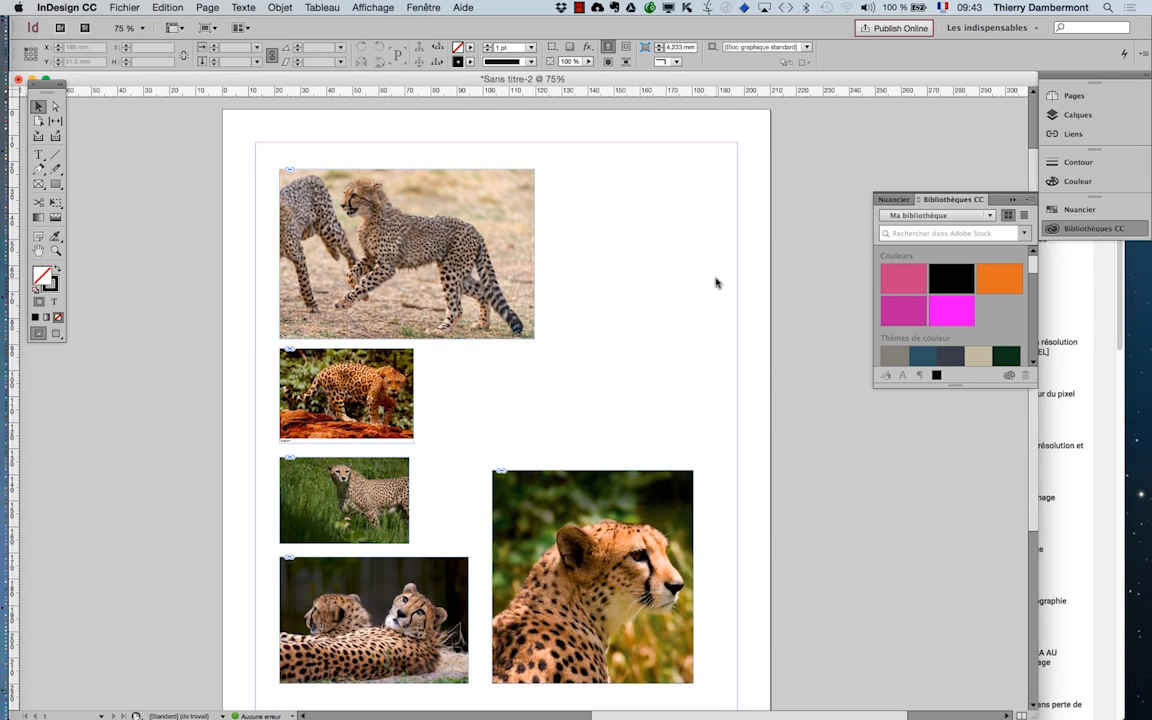